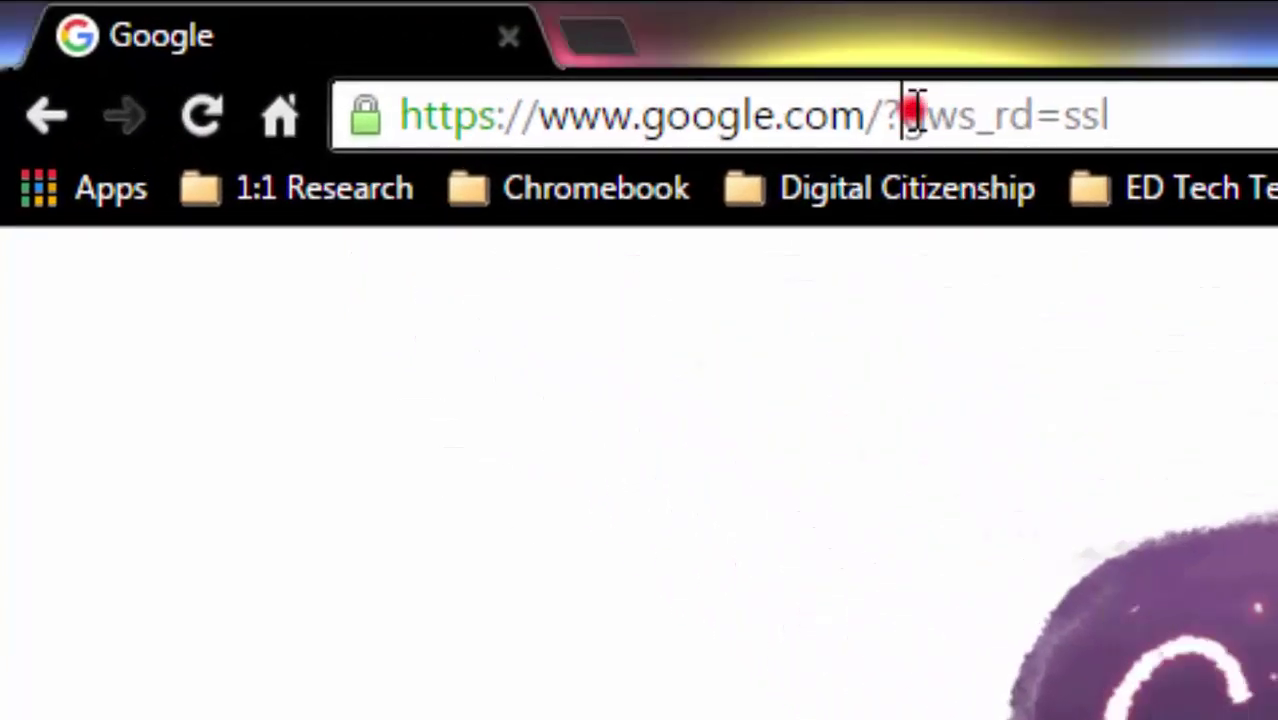
Step: Load classroom.google.com from the address bar, then show the Chrome Apps page
{"action": "left_click", "coordinate": [359, 45]}
{"action": "type", "text": "classroom.google.com"}
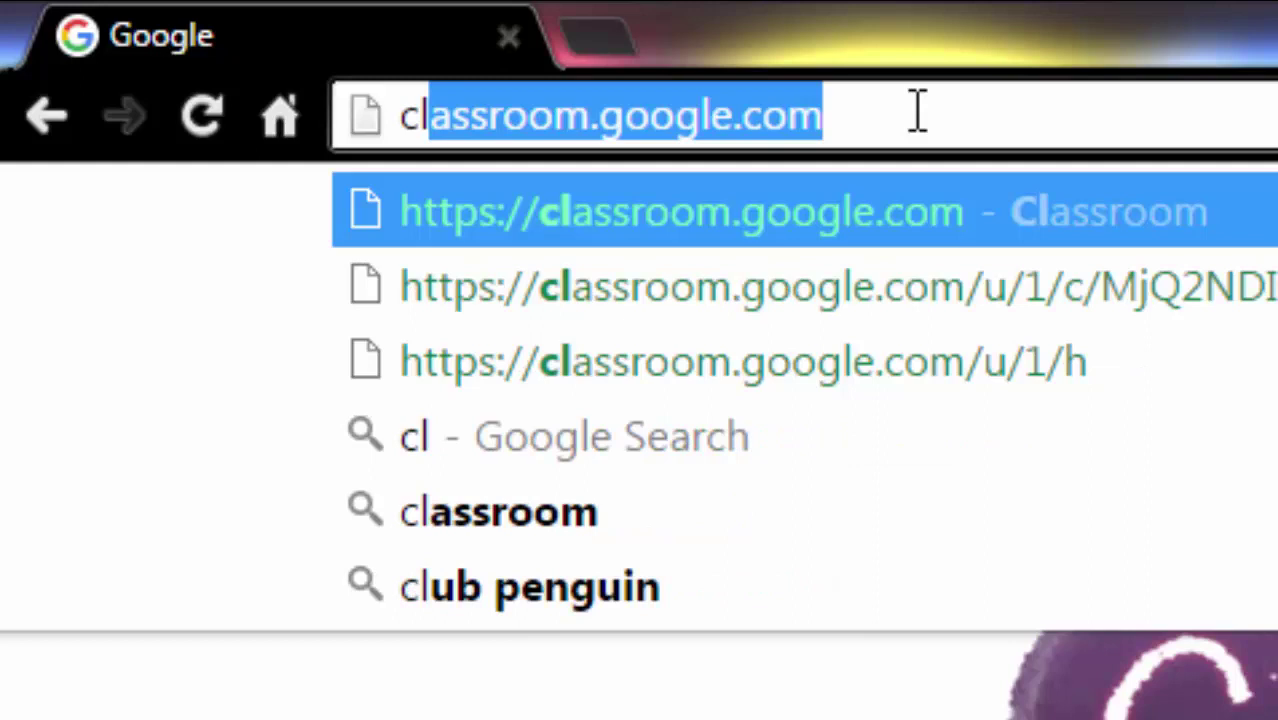
{"action": "key", "text": "Right"}
{"action": "key", "text": "Return"}
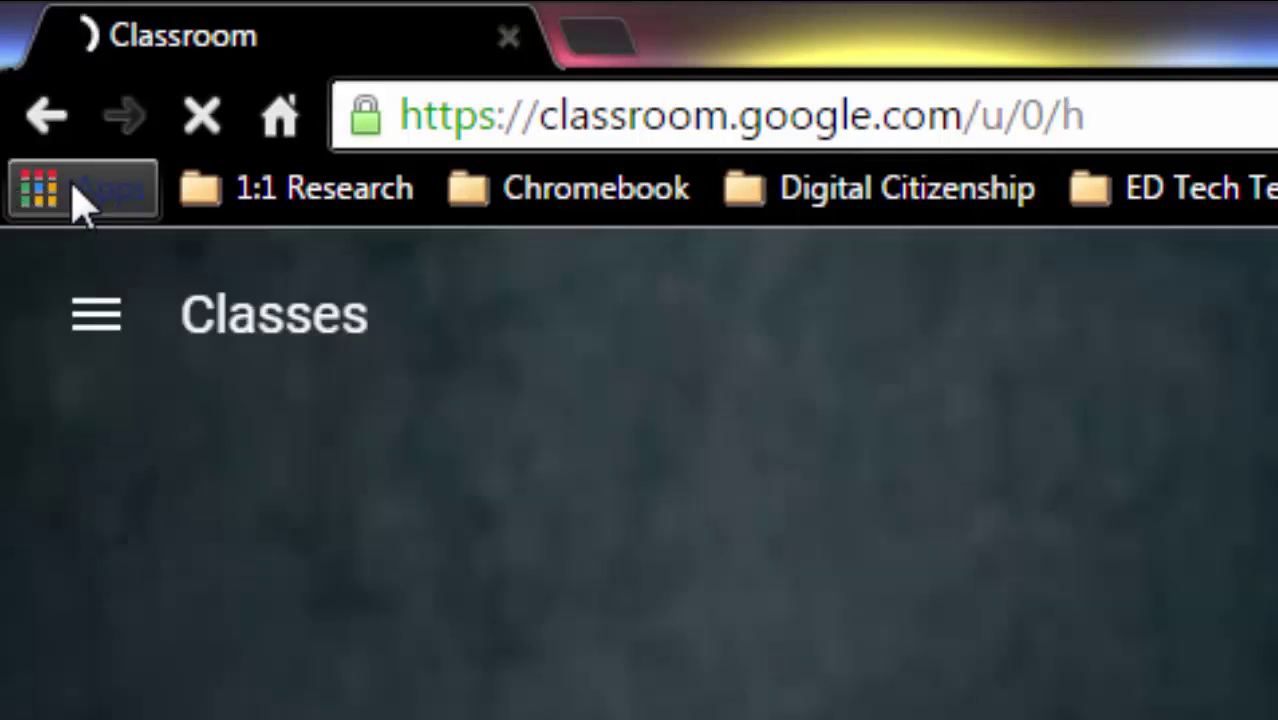
{"action": "left_click", "coordinate": [86, 200]}
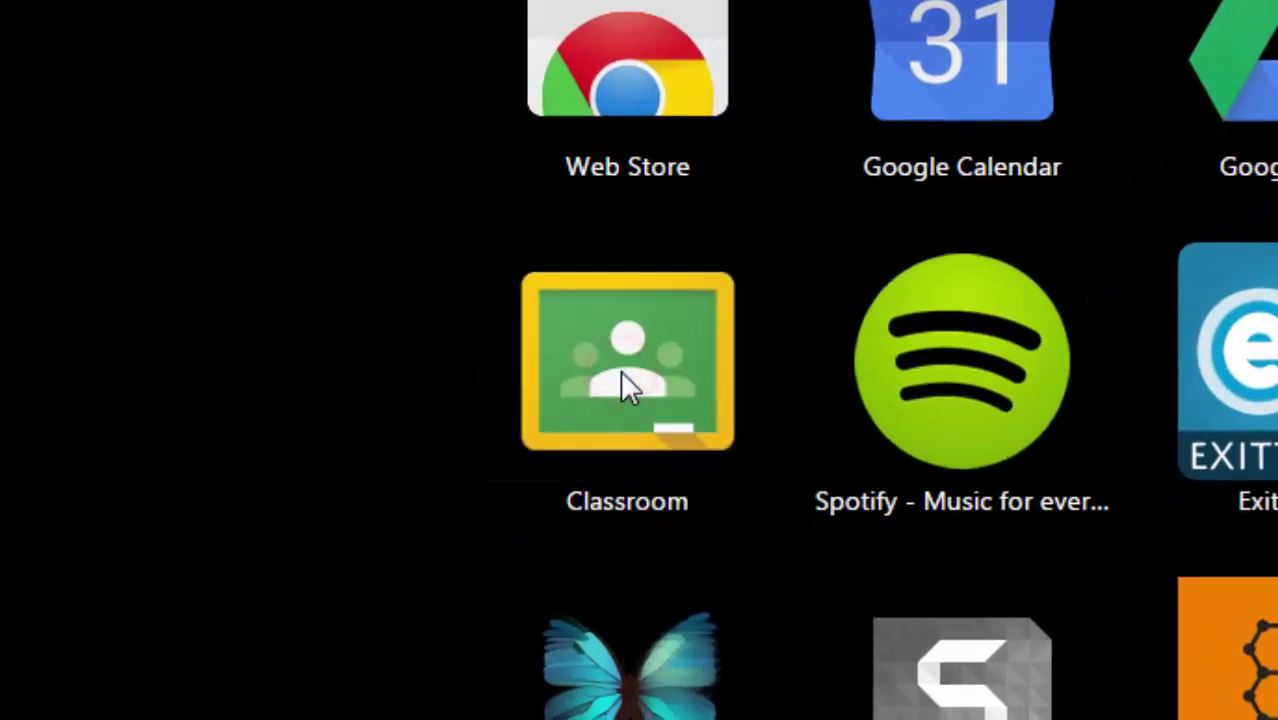
Step: Launch Google Classroom from the App Launcher's Class Manage folder
{"action": "left_click", "coordinate": [622, 385]}
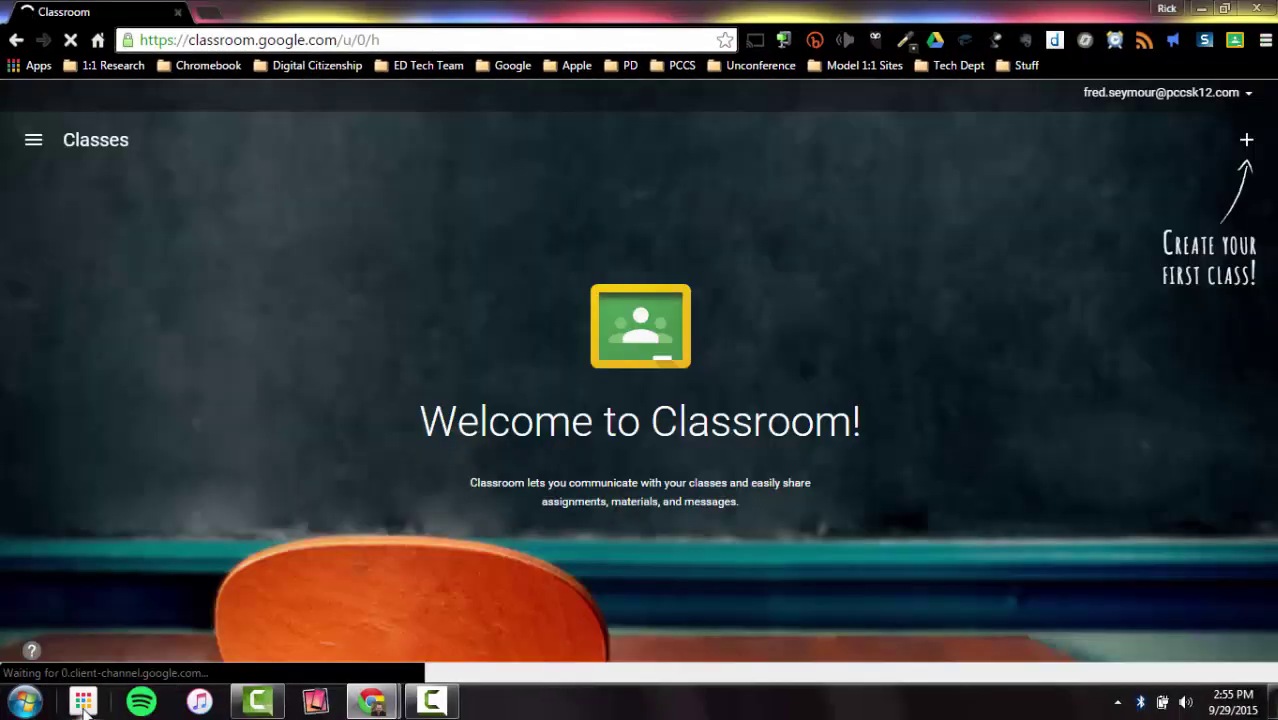
{"action": "left_click", "coordinate": [84, 702]}
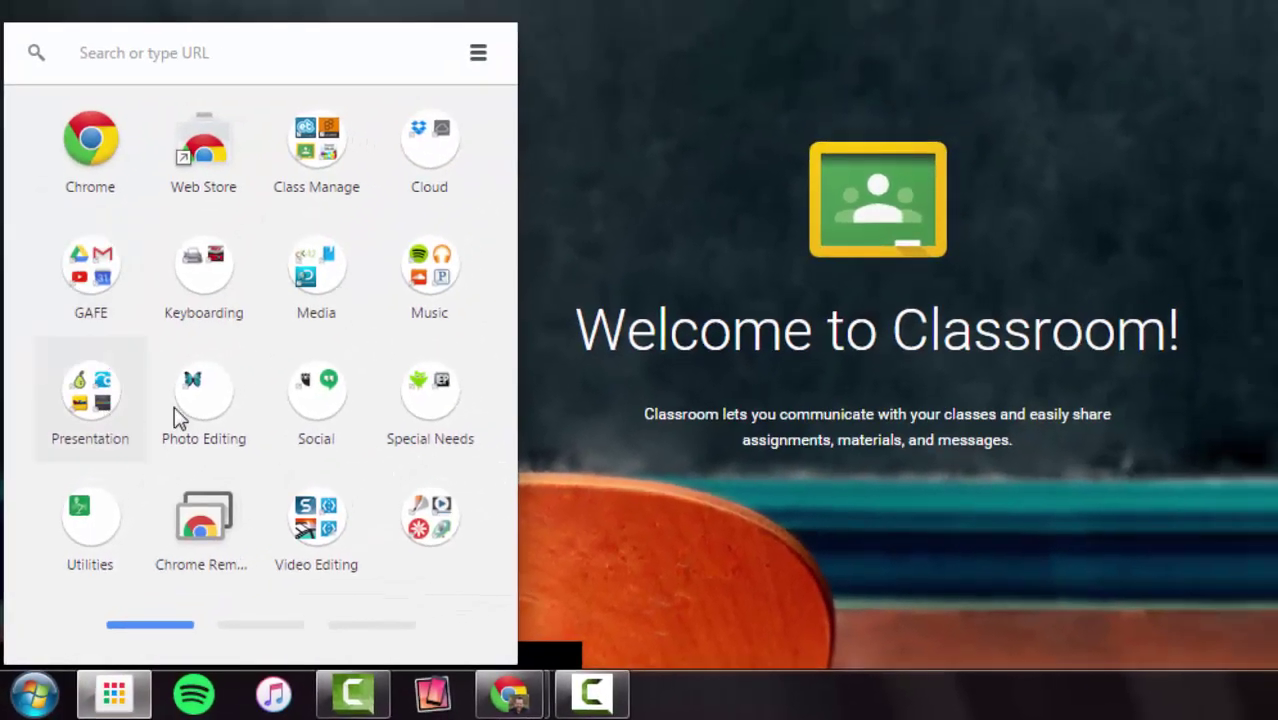
{"action": "left_click", "coordinate": [310, 149]}
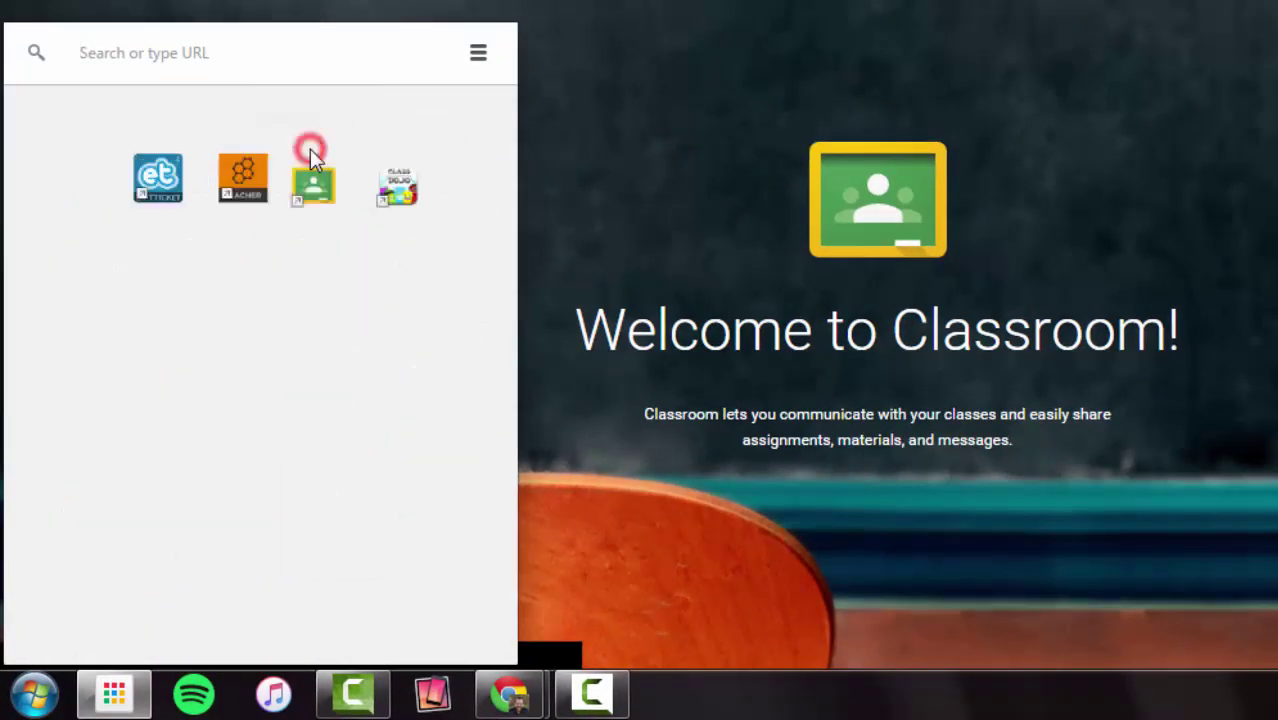
{"action": "left_click", "coordinate": [318, 208]}
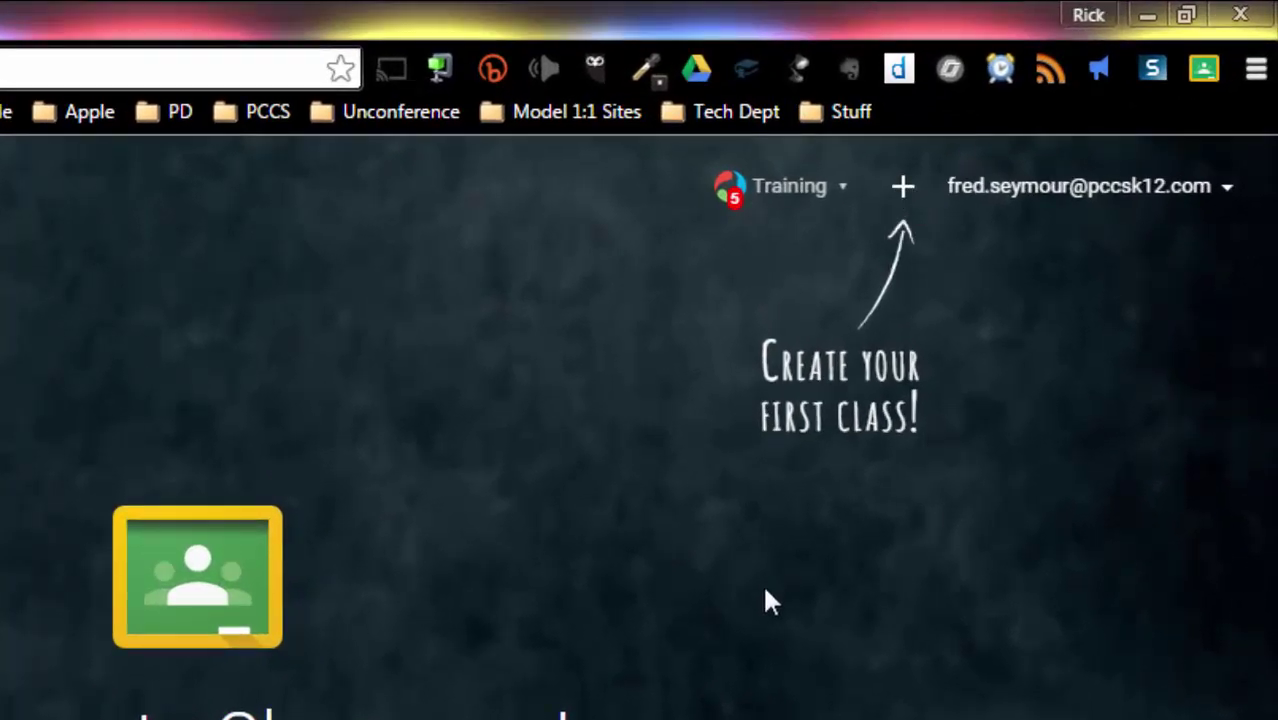
Step: Join the Chromebook Classroom Grades 3-5 class by entering its class code
{"action": "left_click", "coordinate": [903, 188]}
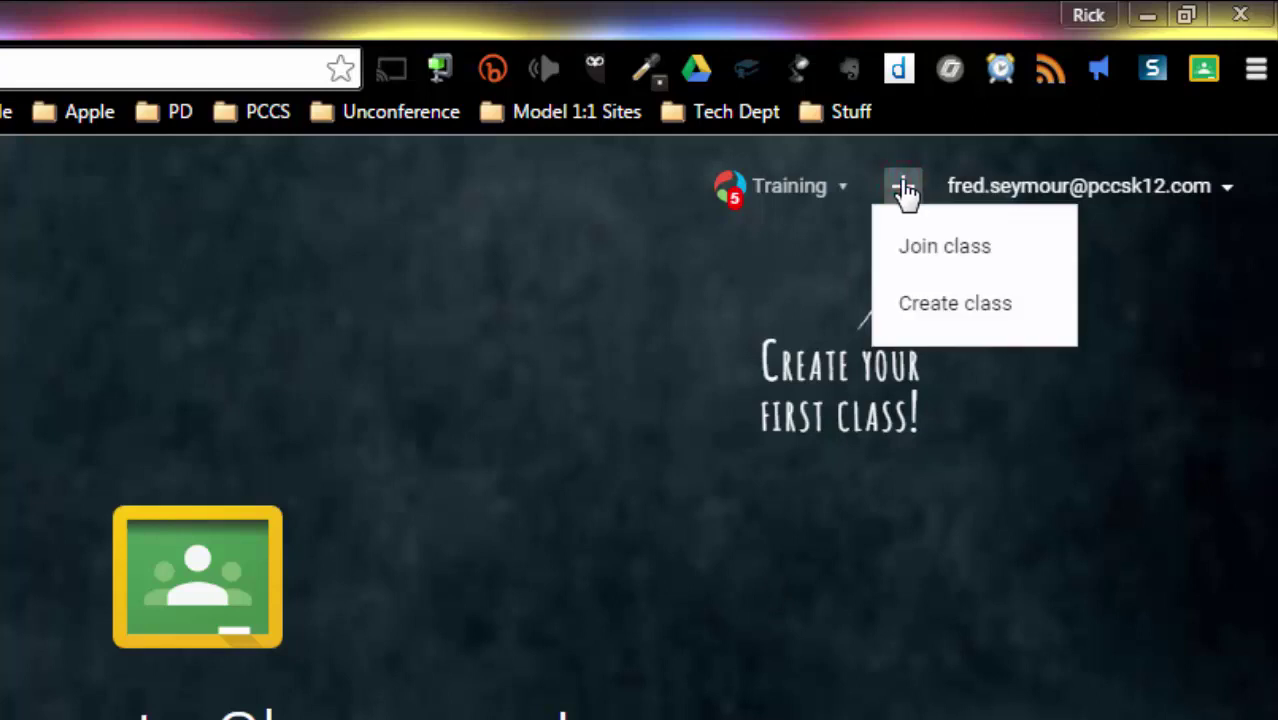
{"action": "left_click", "coordinate": [950, 250]}
{"action": "left_click", "coordinate": [250, 626]}
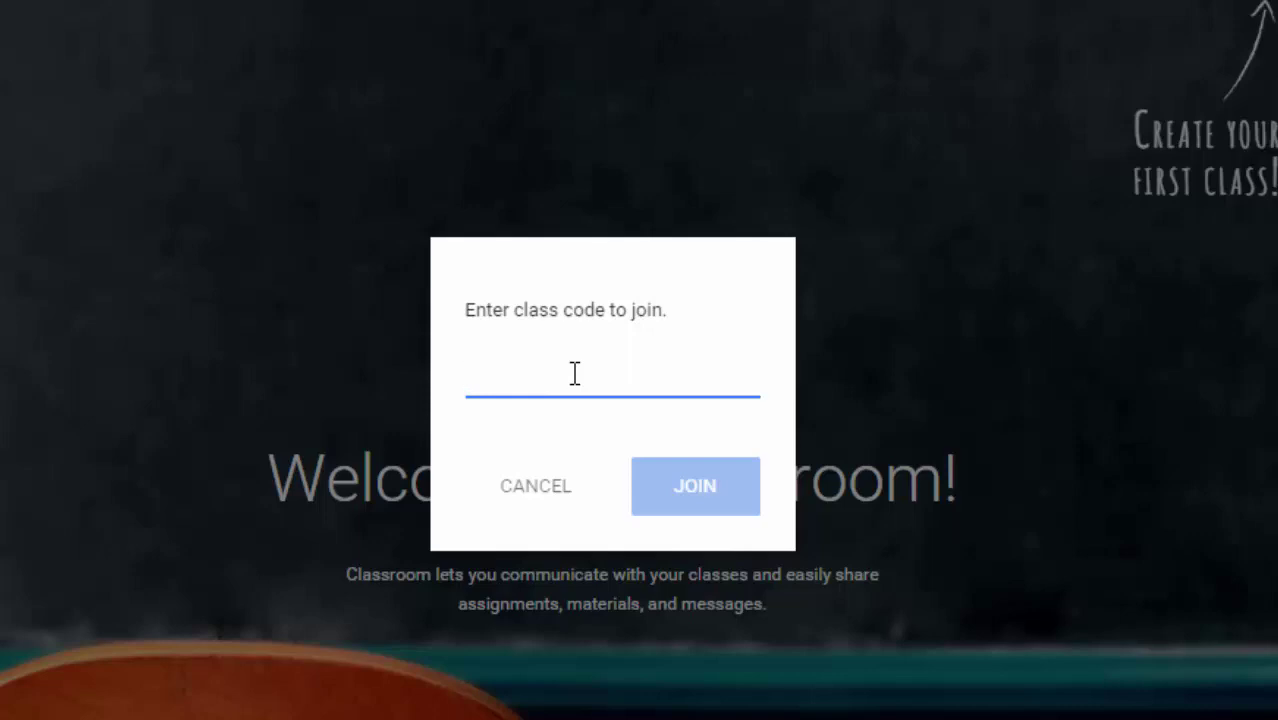
{"action": "left_click", "coordinate": [697, 500]}
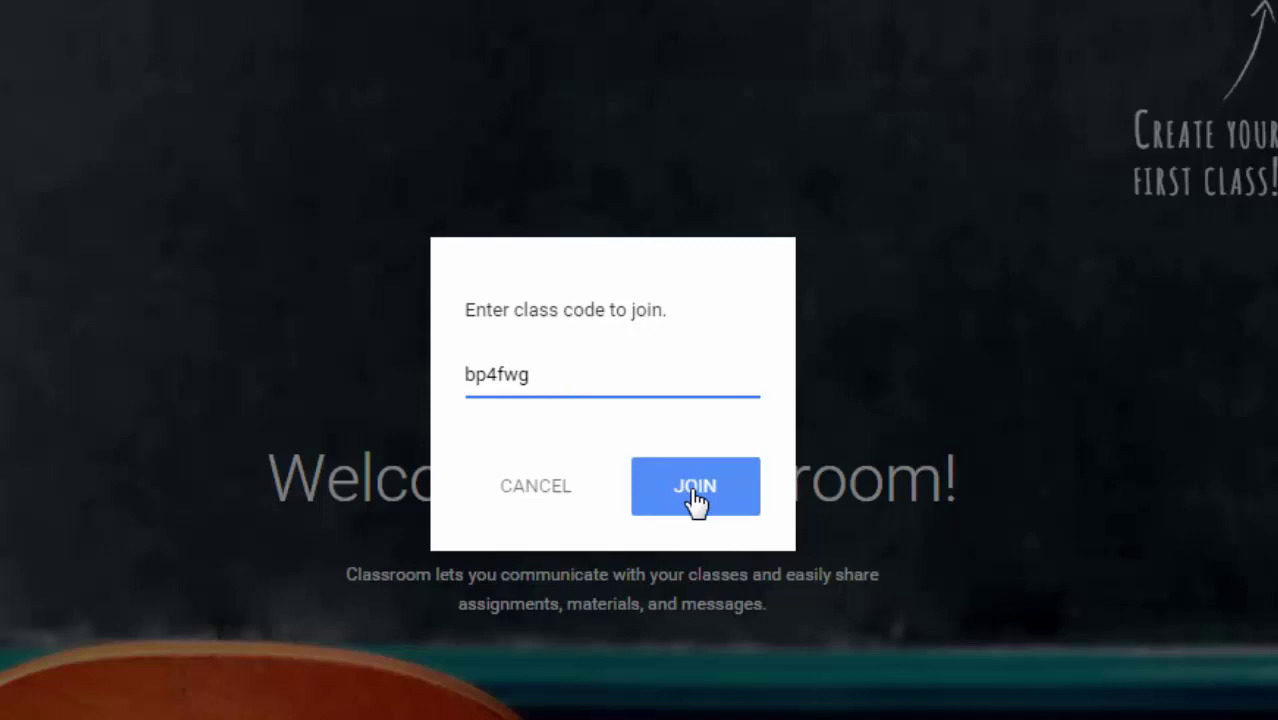
{"action": "left_click", "coordinate": [697, 500]}
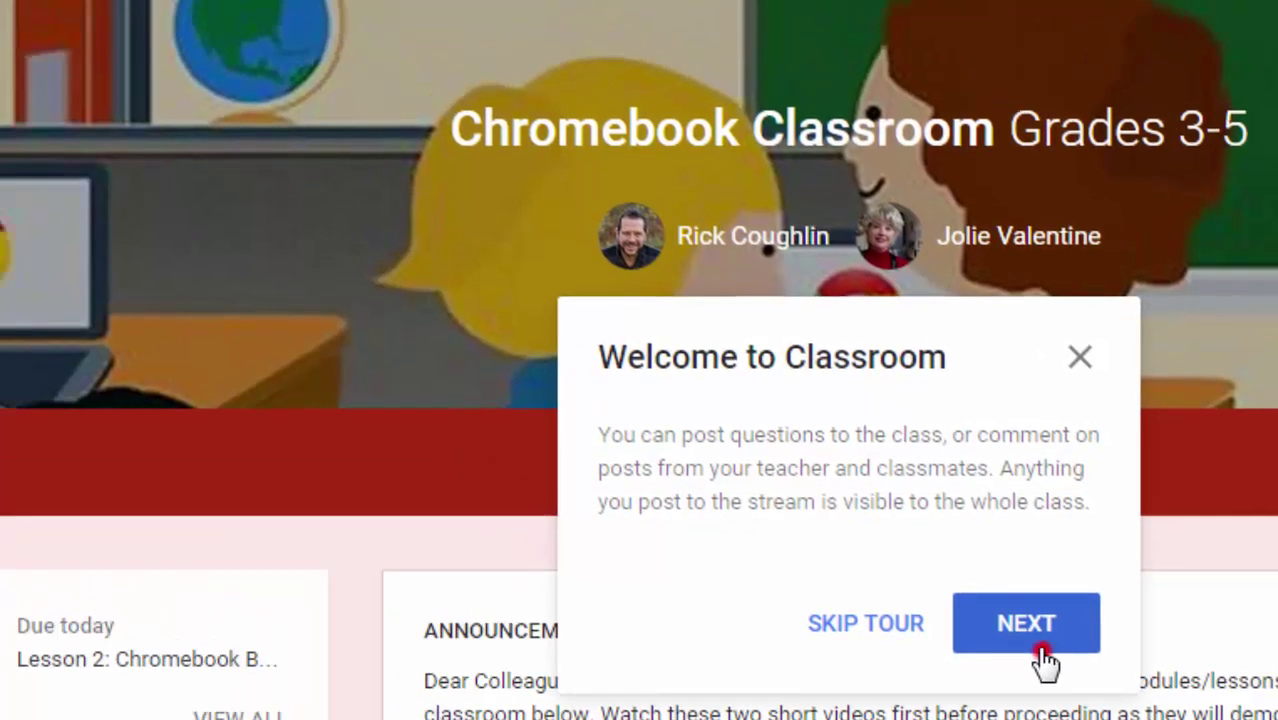
Step: Advance the welcome tour, dismiss the navigating-between-classes tip, and reopen the main menu
{"action": "left_click", "coordinate": [850, 520]}
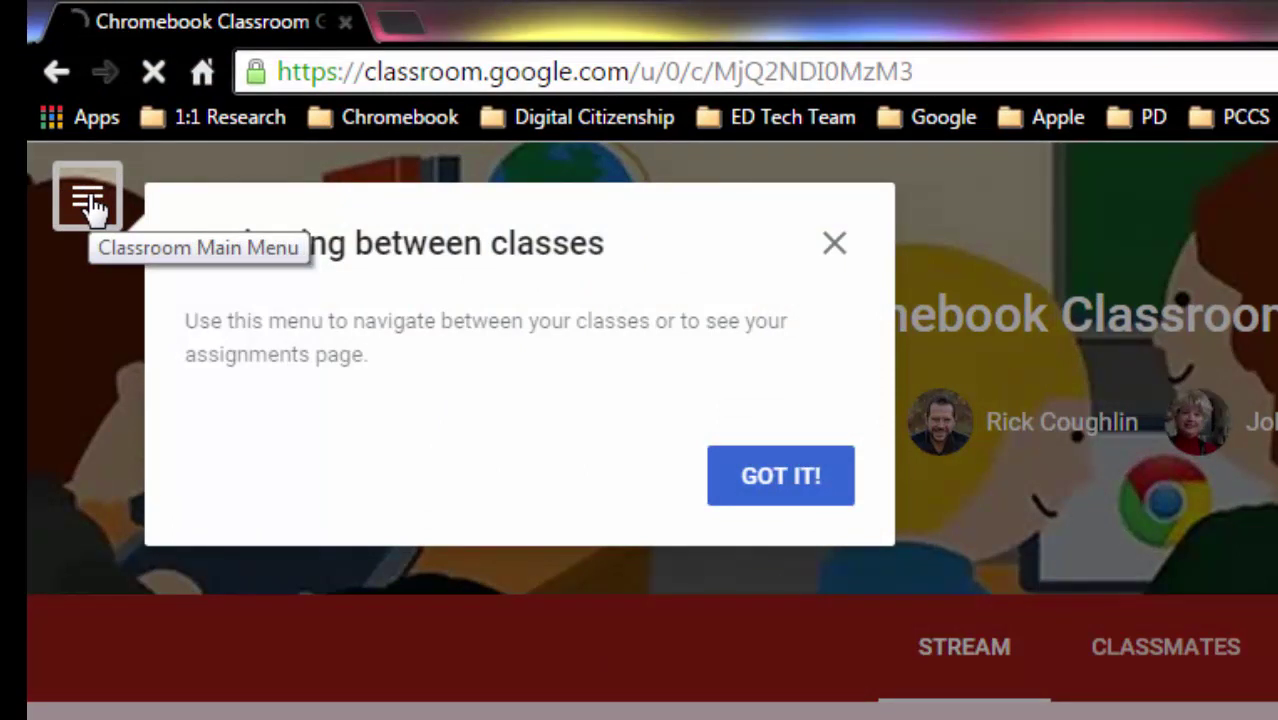
{"action": "left_click", "coordinate": [90, 207]}
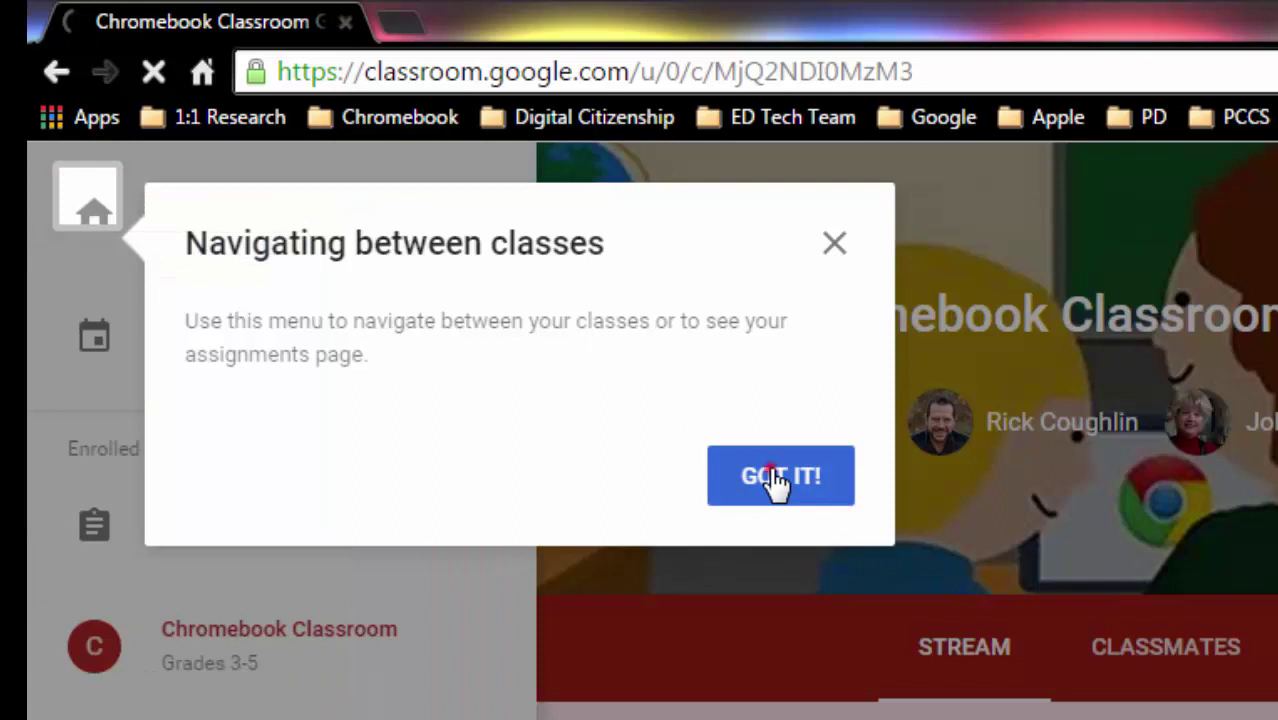
{"action": "left_click", "coordinate": [776, 482]}
{"action": "left_click", "coordinate": [88, 200]}
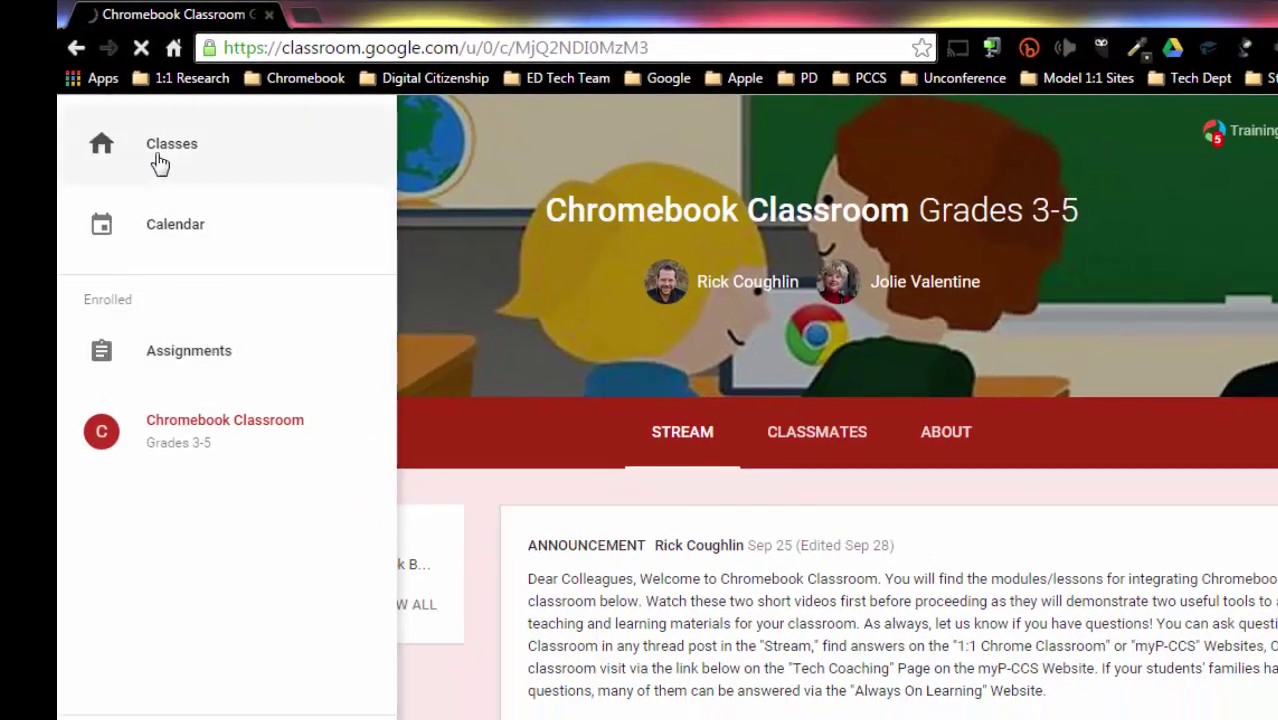
Step: Return to the Classes overview and open the Chromebook Classroom Grades 3-5 class
{"action": "left_click", "coordinate": [158, 164]}
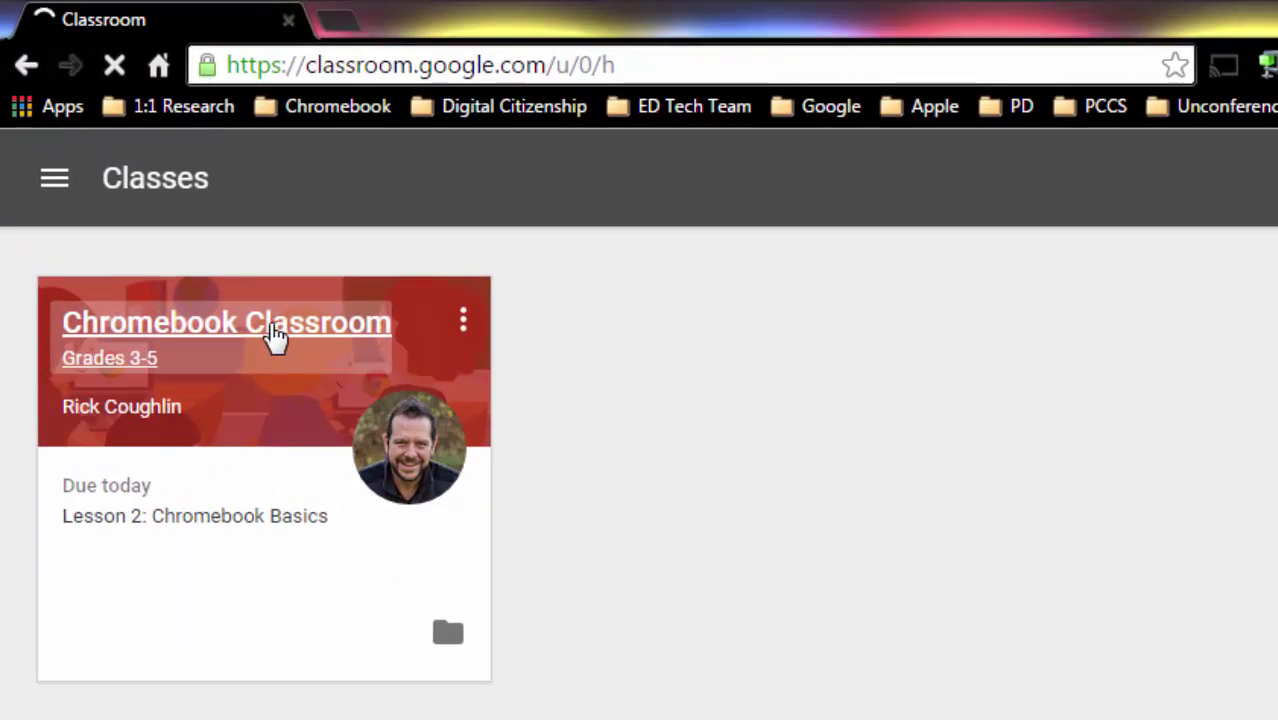
{"action": "left_click", "coordinate": [275, 338]}
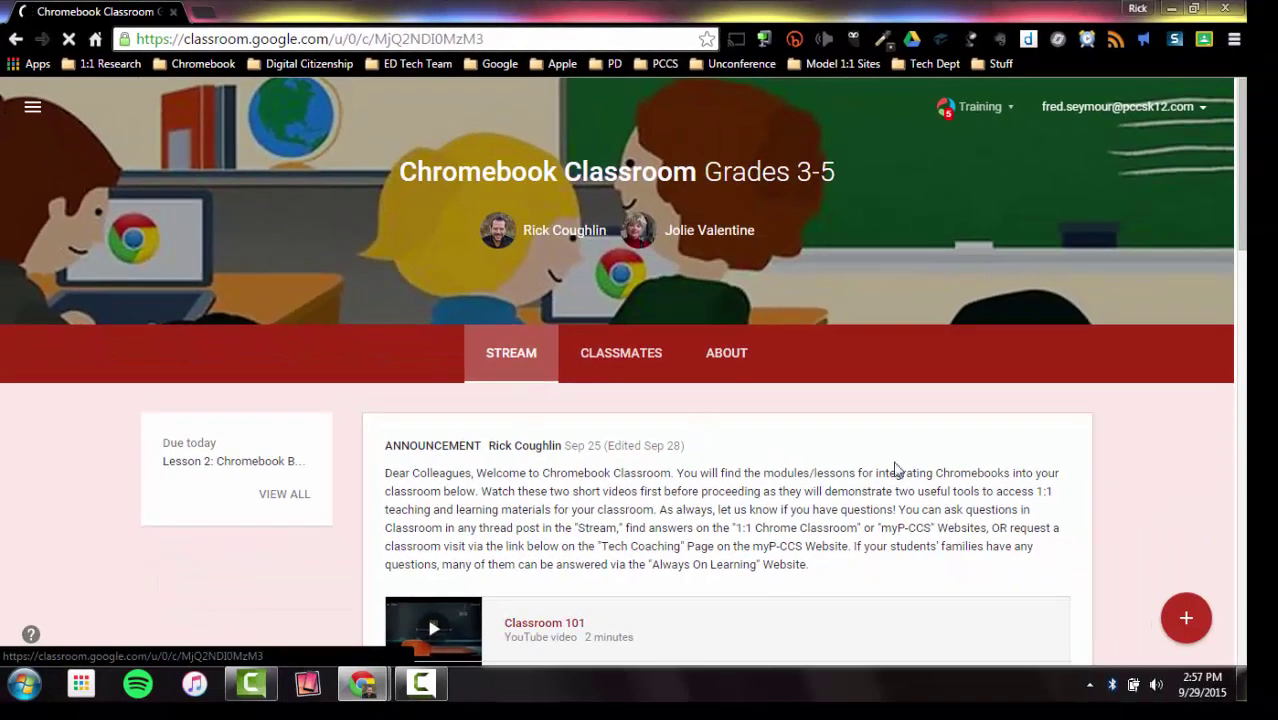
Step: Scroll through the stream's announcement and lesson assignments, then open the Classmates list
{"action": "scroll", "coordinate": [895, 468], "scroll_direction": "down", "scroll_amount": 2}
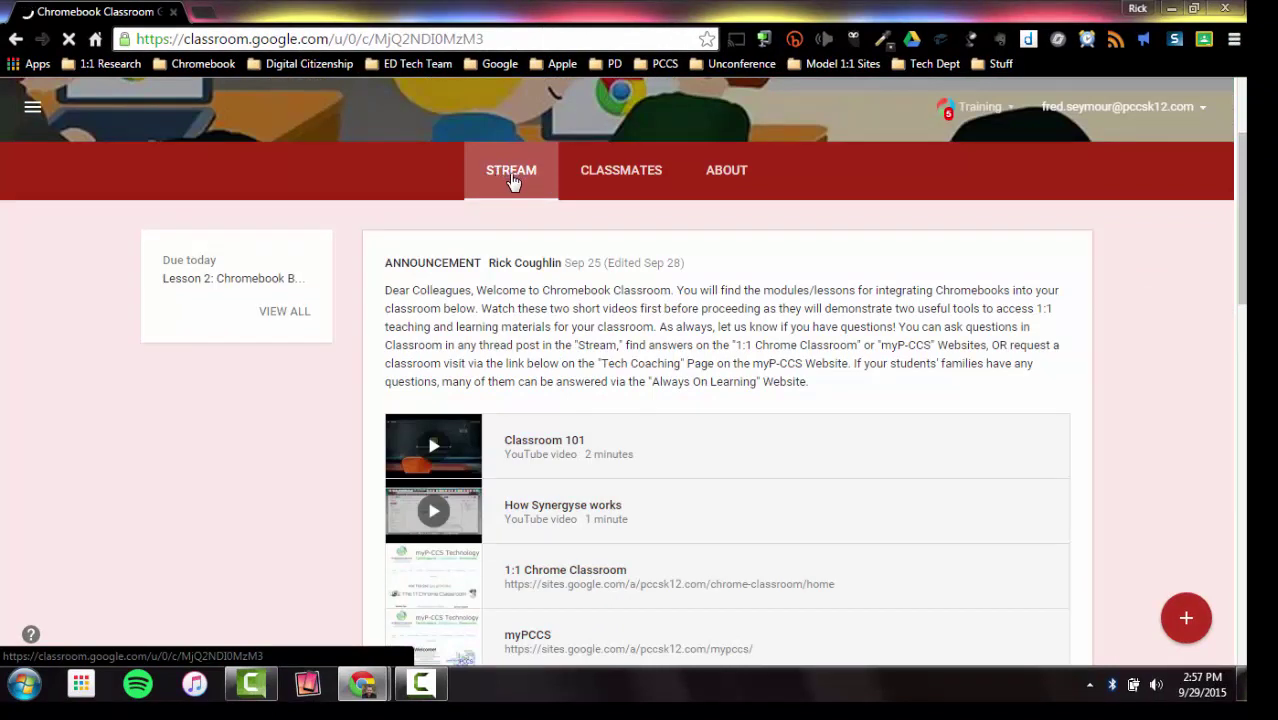
{"action": "scroll", "coordinate": [972, 398], "scroll_direction": "down", "scroll_amount": 2}
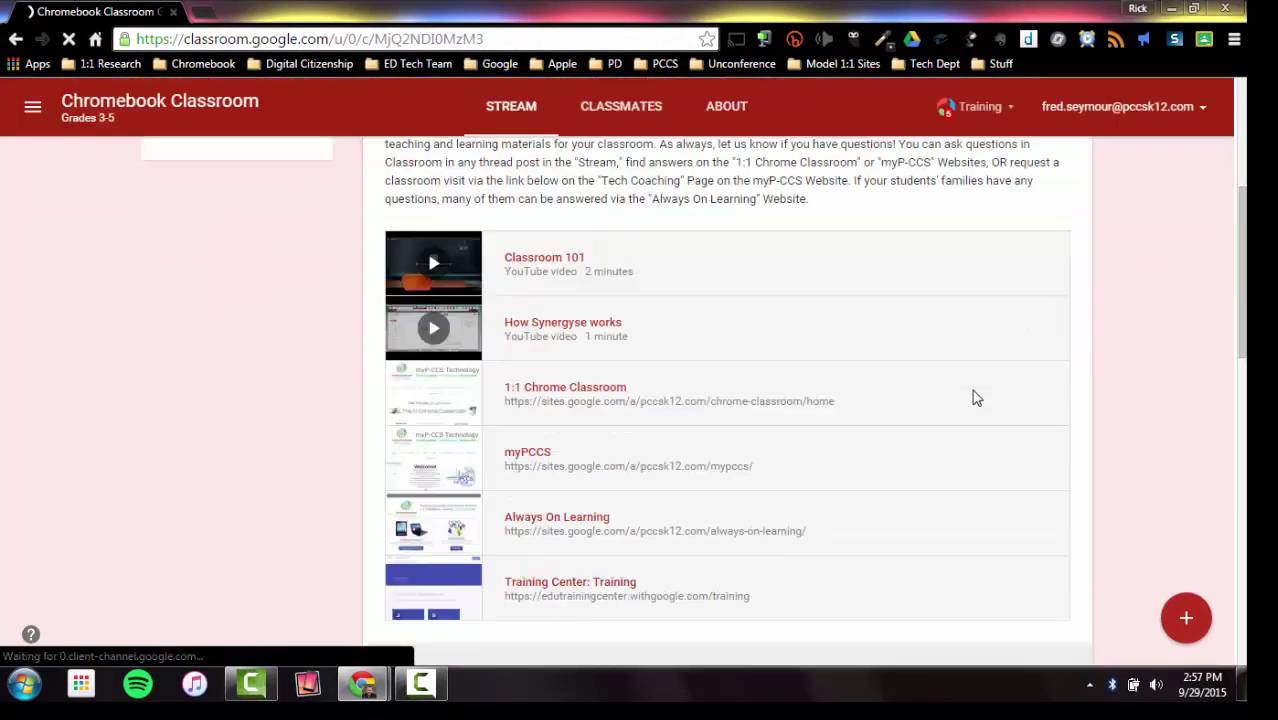
{"action": "scroll", "coordinate": [975, 397], "scroll_direction": "down", "scroll_amount": 5}
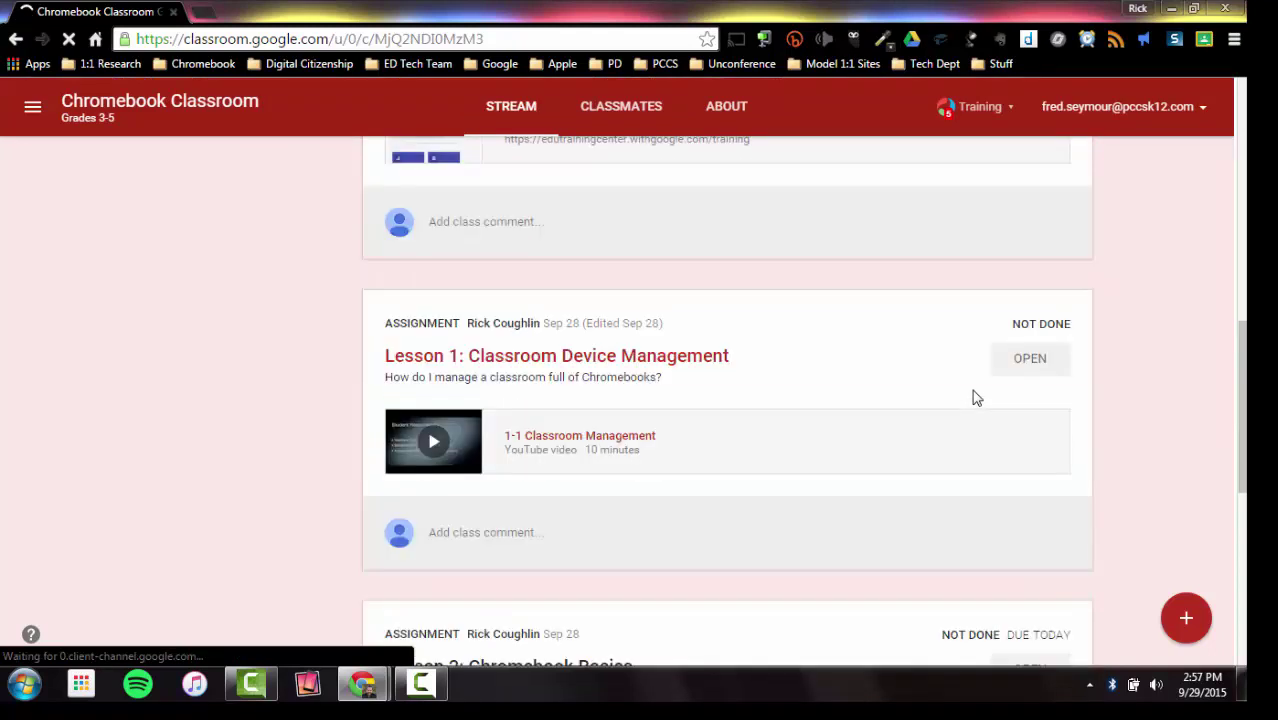
{"action": "scroll", "coordinate": [975, 397], "scroll_direction": "down", "scroll_amount": 4}
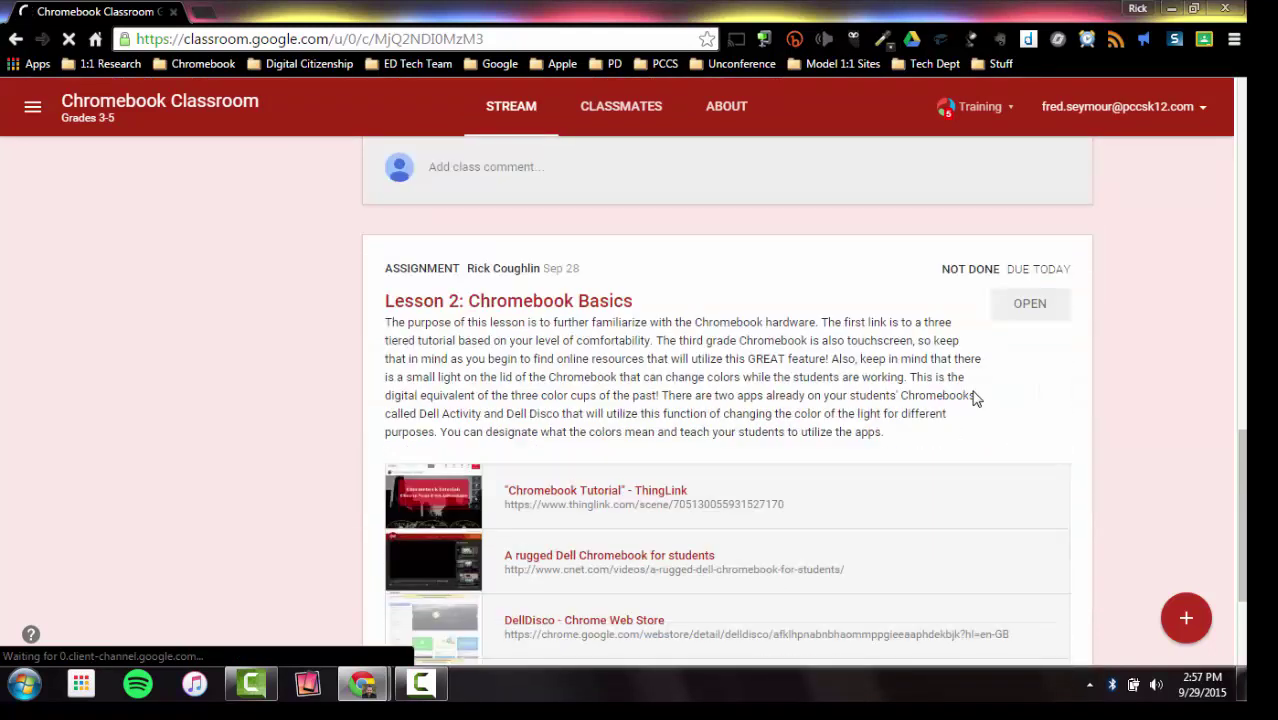
{"action": "scroll", "coordinate": [950, 400], "scroll_direction": "up", "scroll_amount": 12}
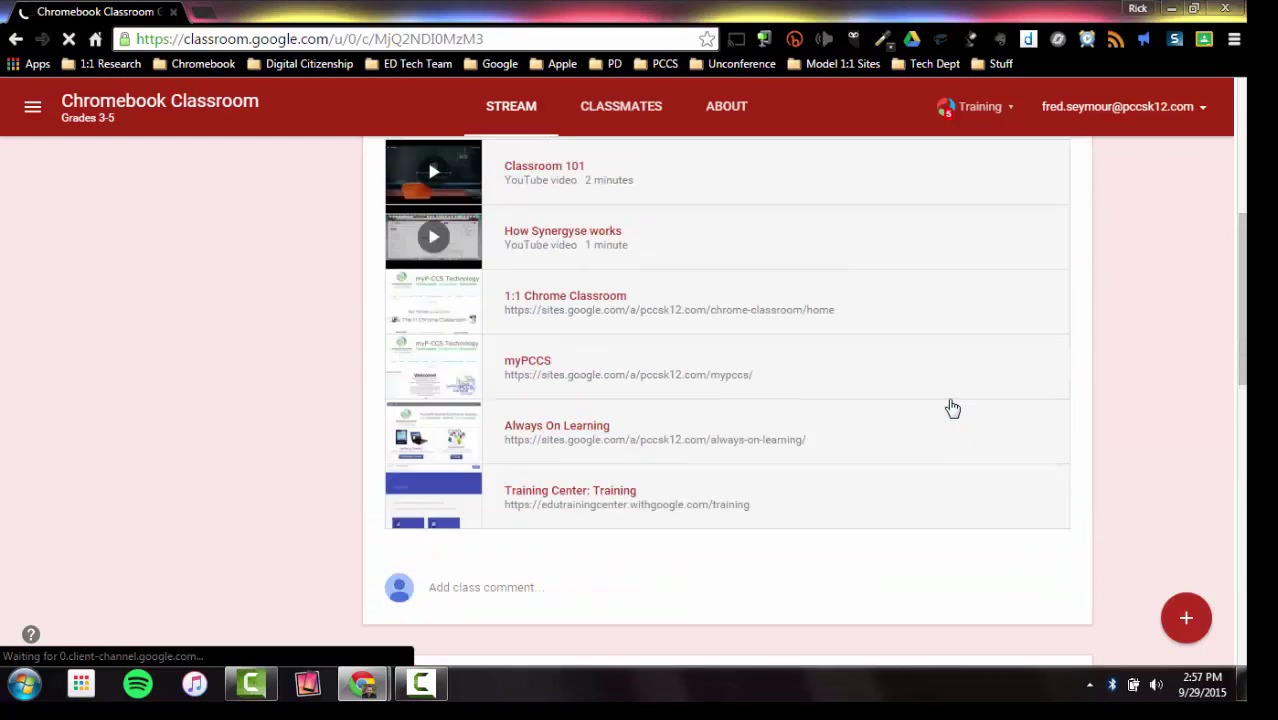
{"action": "scroll", "coordinate": [1016, 479], "scroll_direction": "down", "scroll_amount": 4}
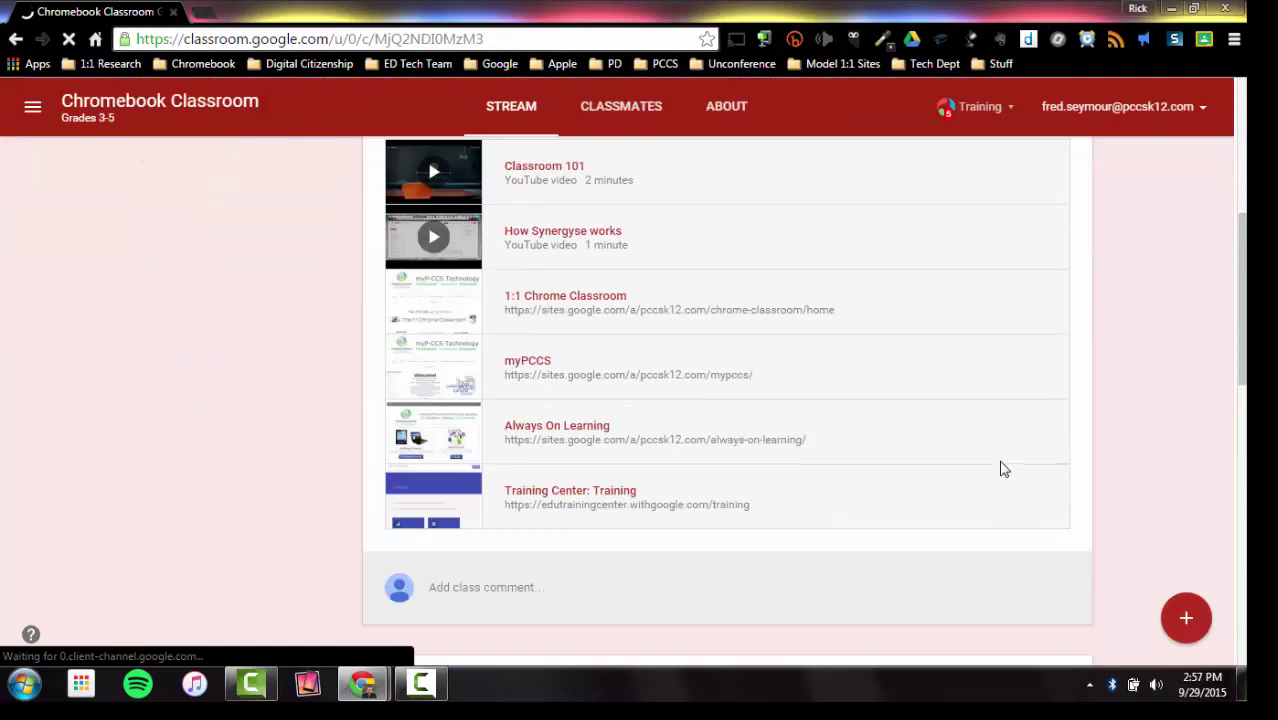
{"action": "scroll", "coordinate": [1003, 468], "scroll_direction": "up", "scroll_amount": 5}
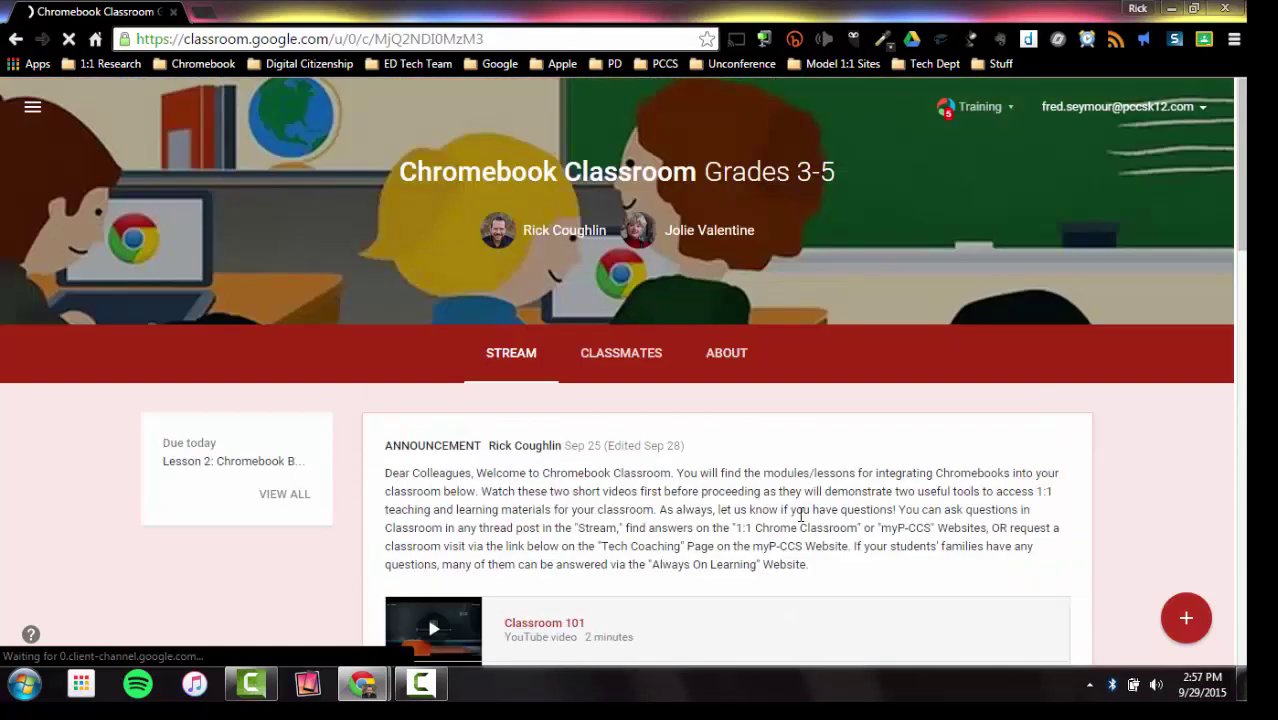
{"action": "left_click", "coordinate": [609, 362]}
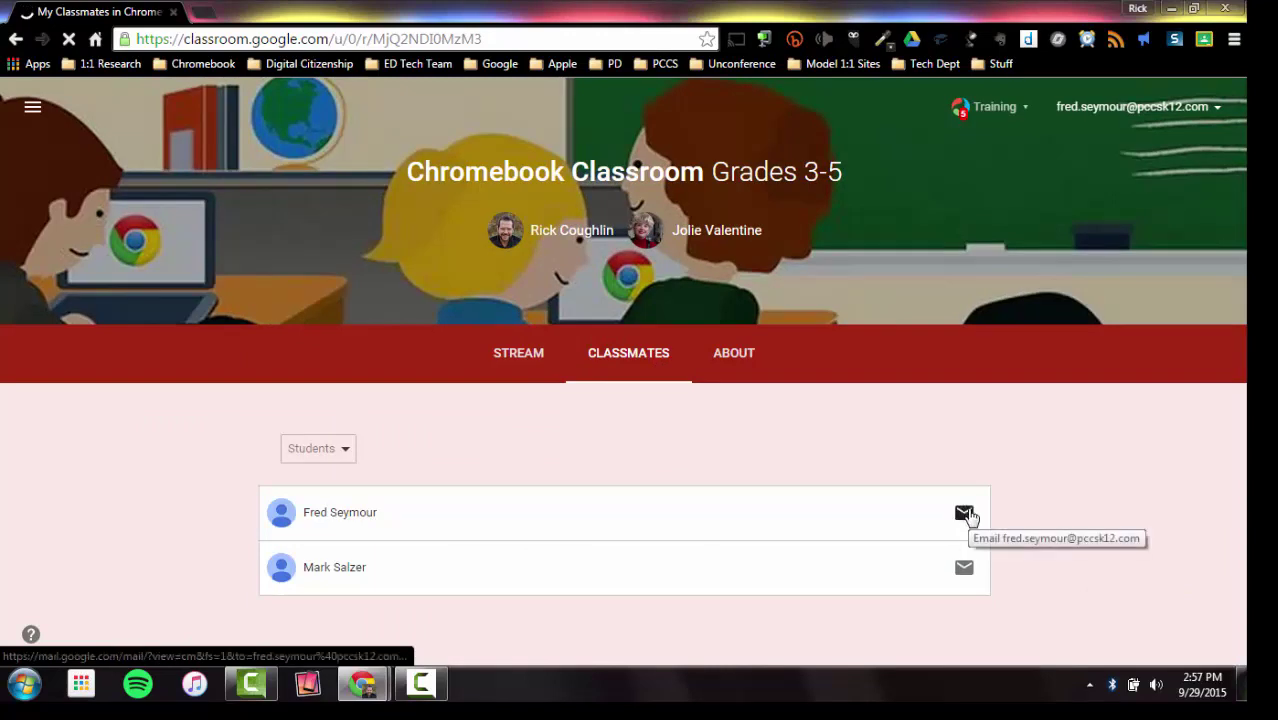
Step: Switch to the About tab showing the class description, Drive folder and Calendar links
{"action": "left_click", "coordinate": [738, 358]}
{"action": "scroll", "coordinate": [864, 456], "scroll_direction": "down", "scroll_amount": 3}
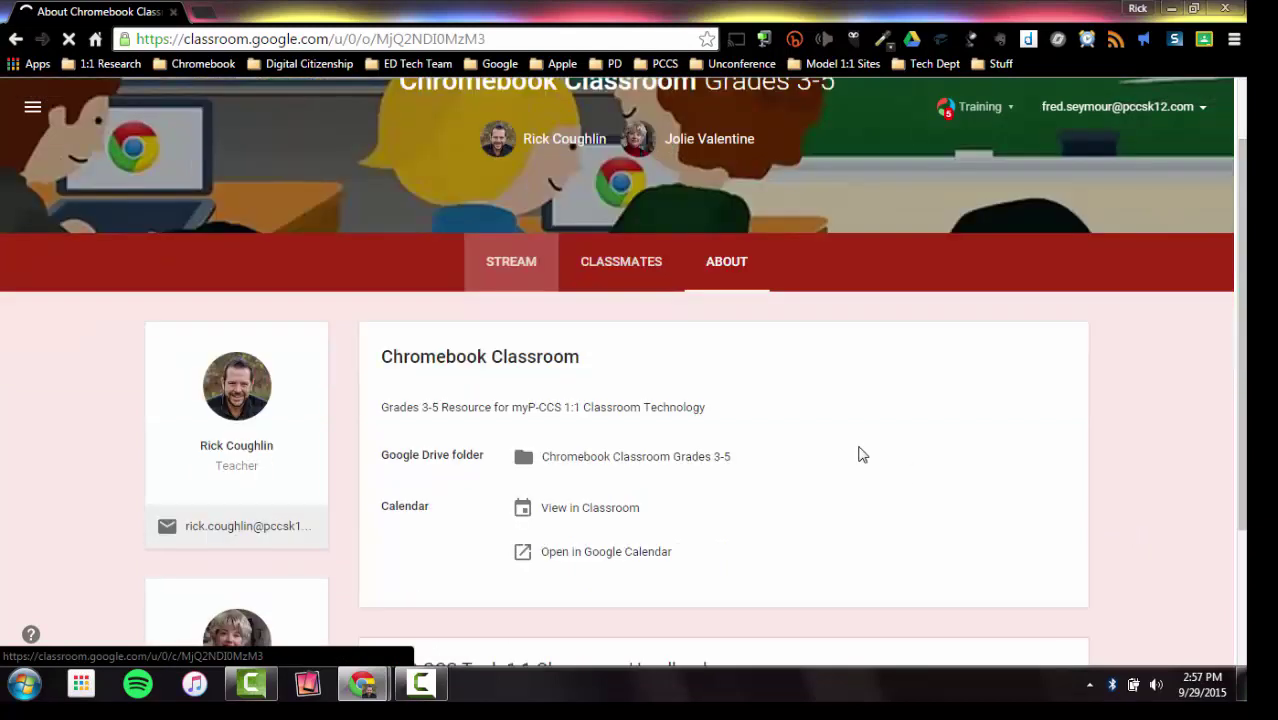
{"action": "scroll", "coordinate": [912, 484], "scroll_direction": "down", "scroll_amount": 1}
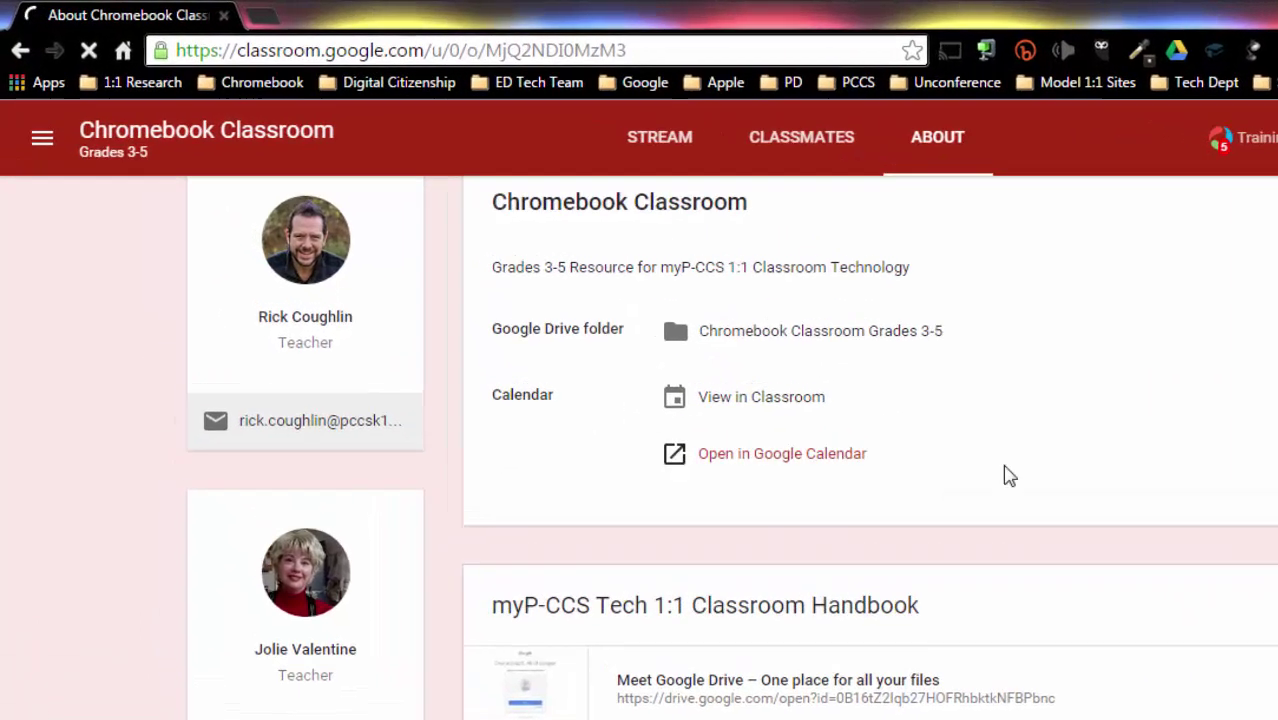
{"action": "scroll", "coordinate": [760, 370], "scroll_direction": "up", "scroll_amount": 3}
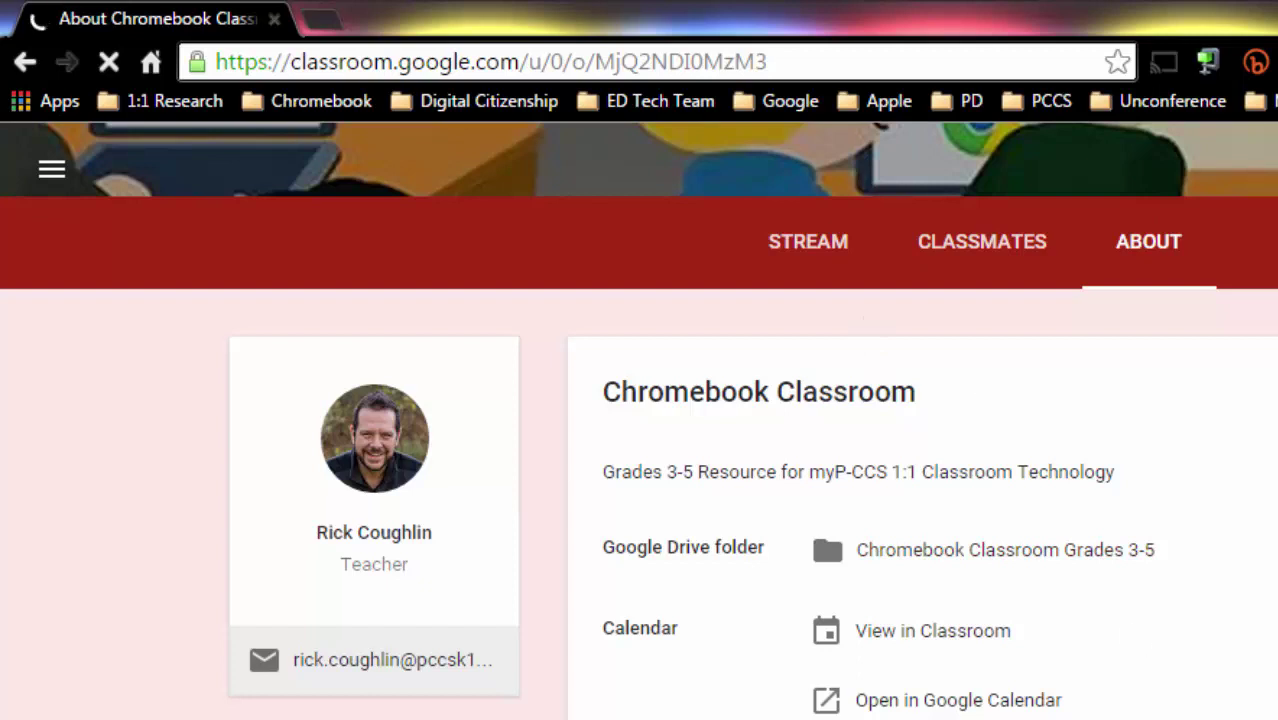
Step: Return to the Stream and scroll through the welcome announcement's YouTube and website links
{"action": "left_click", "coordinate": [797, 262]}
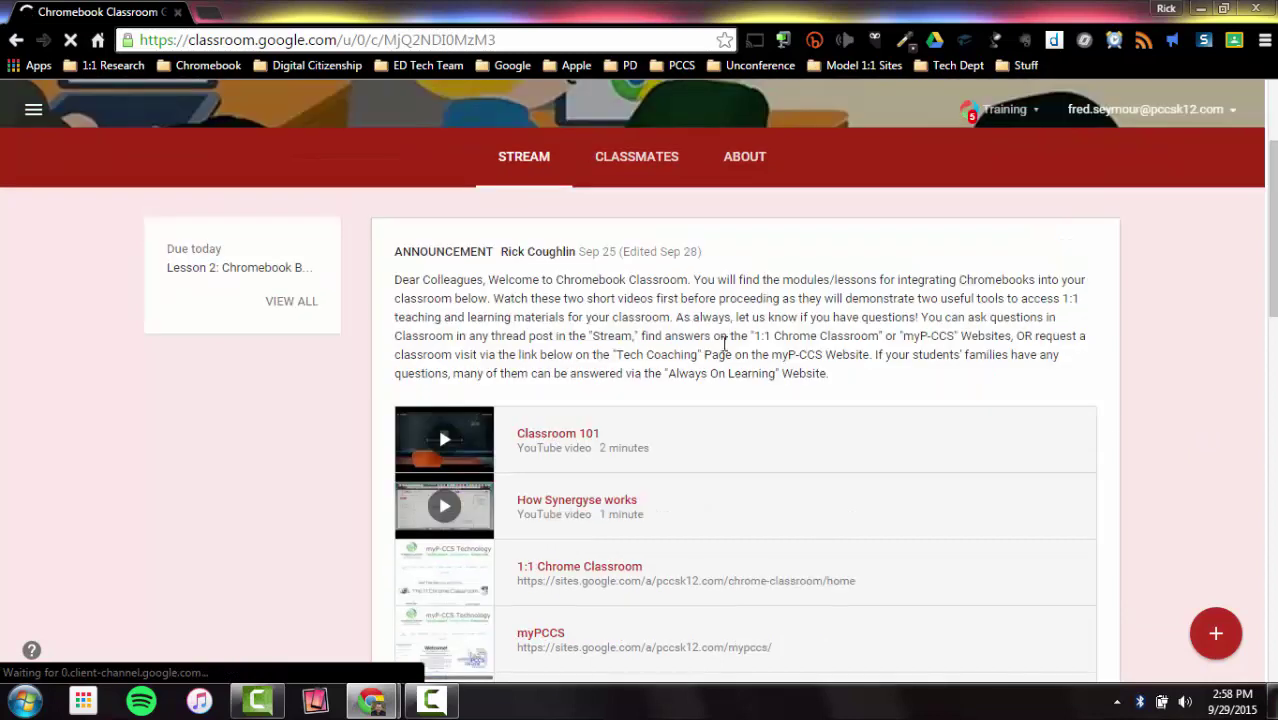
{"action": "scroll", "coordinate": [835, 372], "scroll_direction": "down", "scroll_amount": 1}
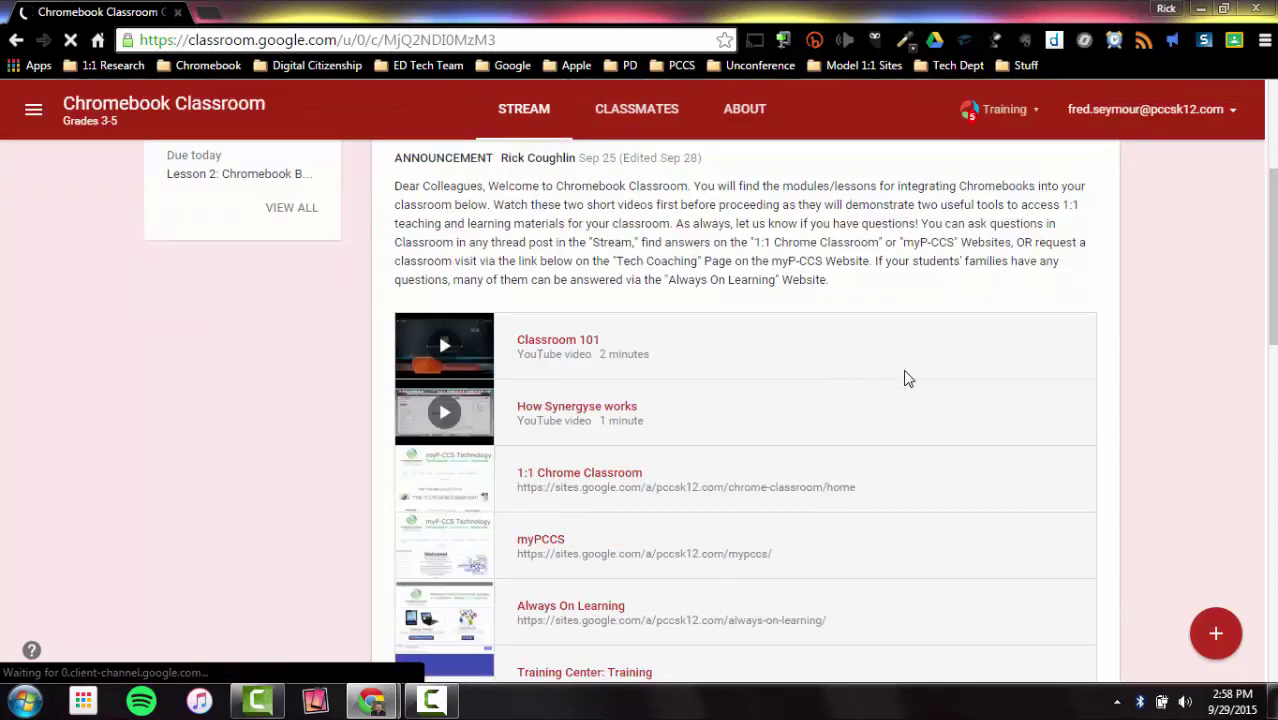
{"action": "scroll", "coordinate": [908, 377], "scroll_direction": "down", "scroll_amount": 1}
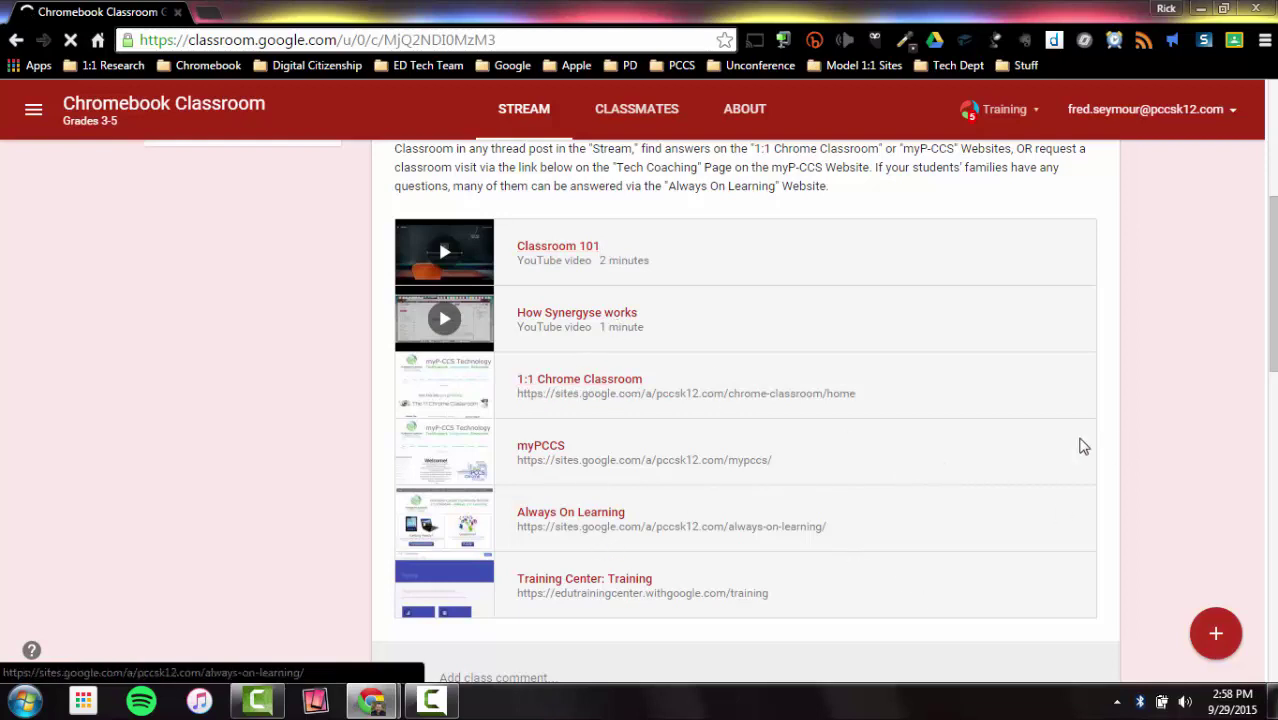
{"action": "scroll", "coordinate": [1086, 459], "scroll_direction": "up", "scroll_amount": 2}
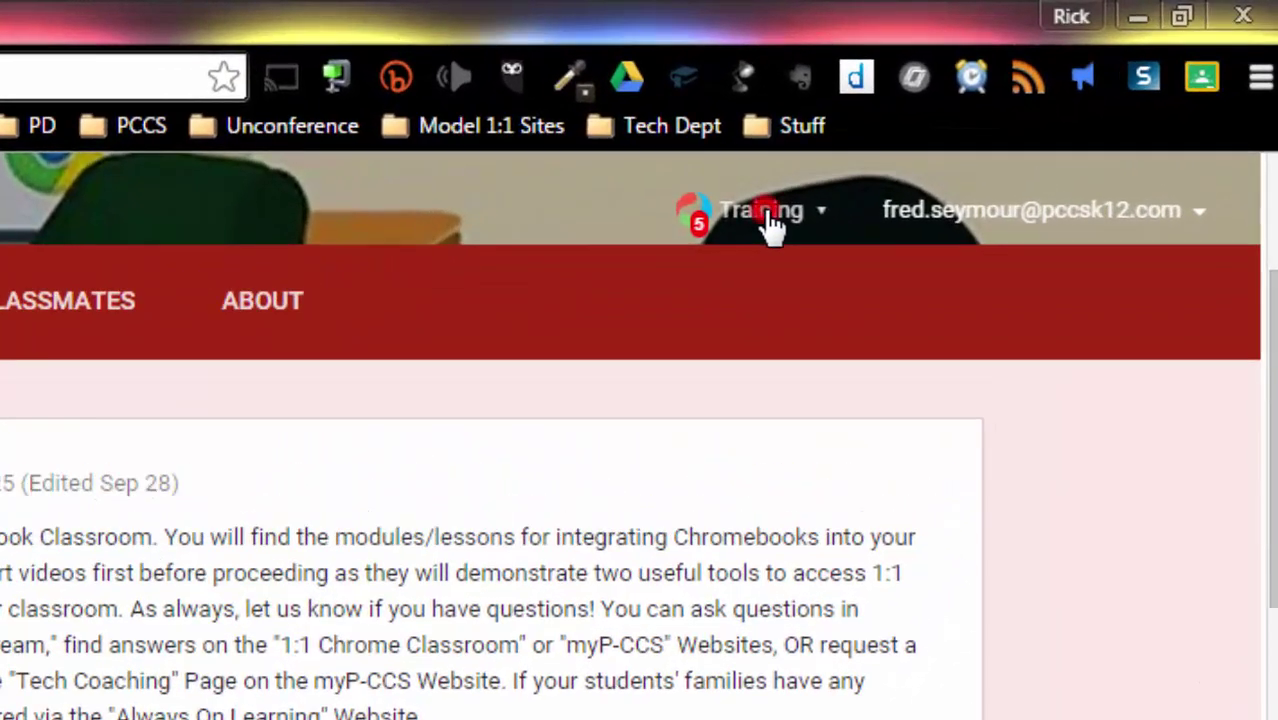
Step: Sign in to Synergyse Training with the student account and allow it access
{"action": "left_click", "coordinate": [768, 222]}
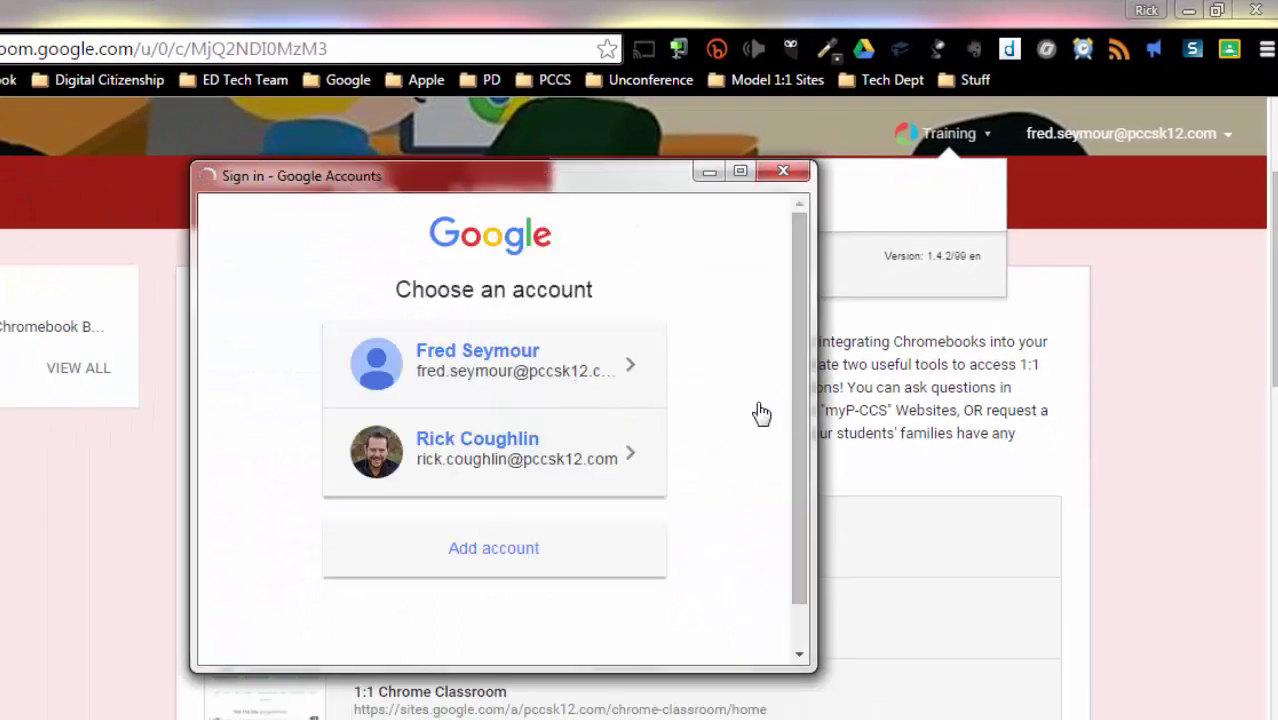
{"action": "left_click", "coordinate": [602, 370]}
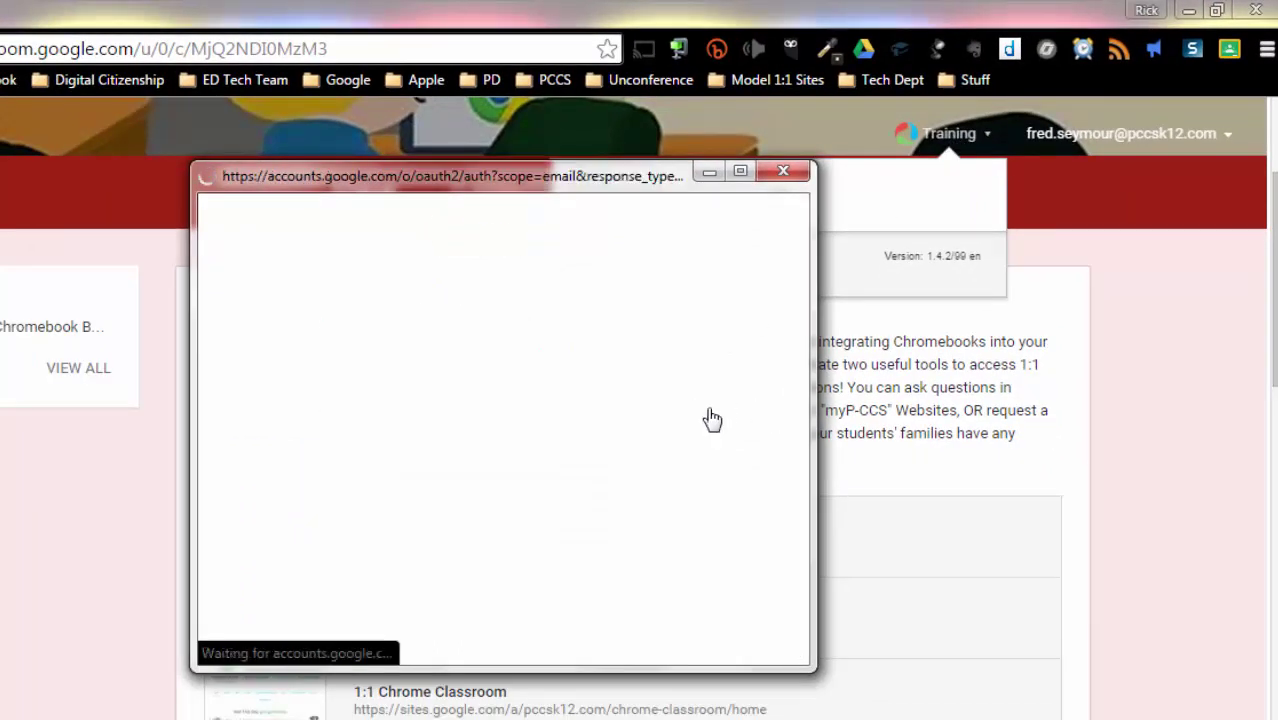
{"action": "left_click_drag", "start_coordinate": [575, 183], "coordinate": [564, 142]}
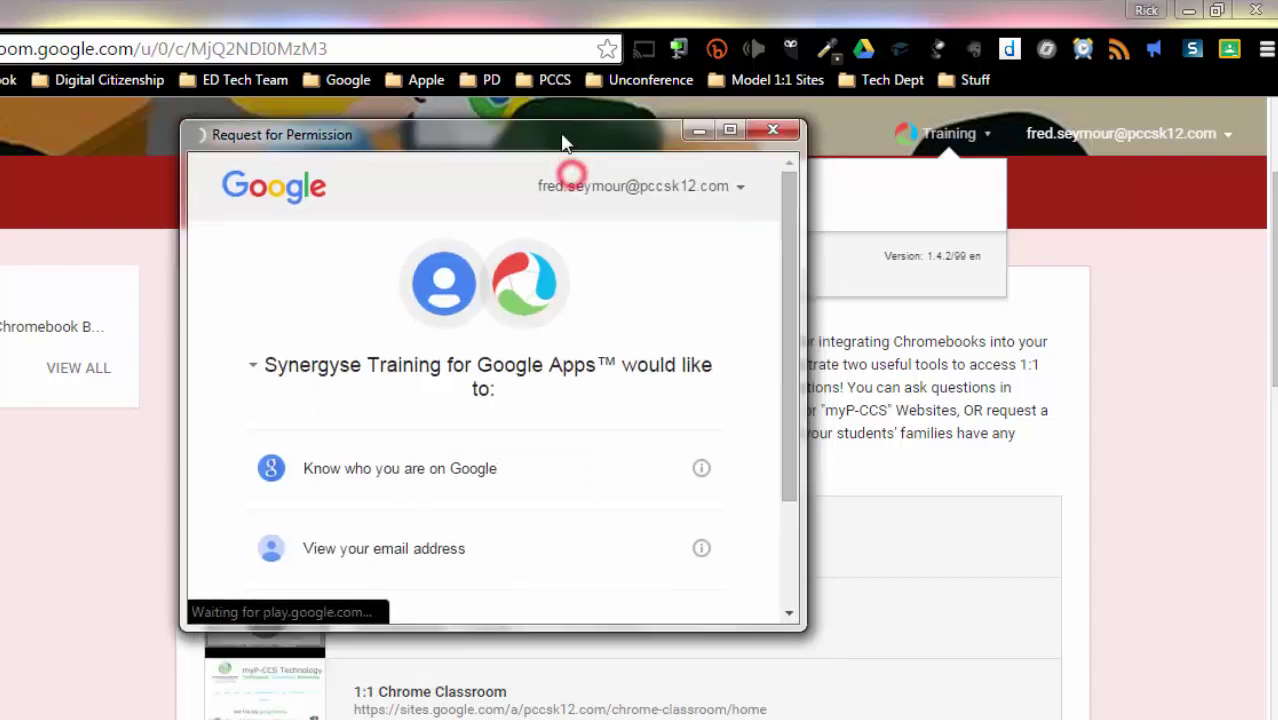
{"action": "scroll", "coordinate": [633, 365], "scroll_direction": "down", "scroll_amount": 3}
{"action": "left_click", "coordinate": [686, 576]}
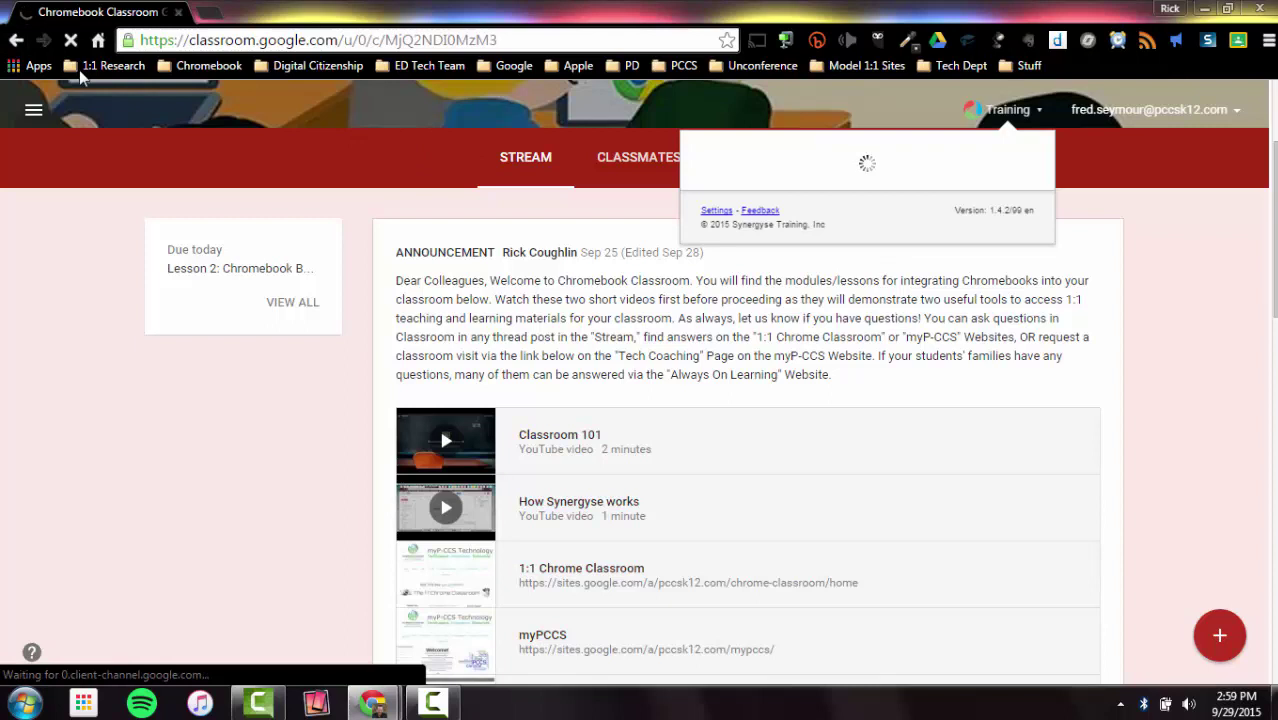
Step: Stop and reload the class page
{"action": "left_click", "coordinate": [70, 42]}
{"action": "left_click", "coordinate": [70, 42]}
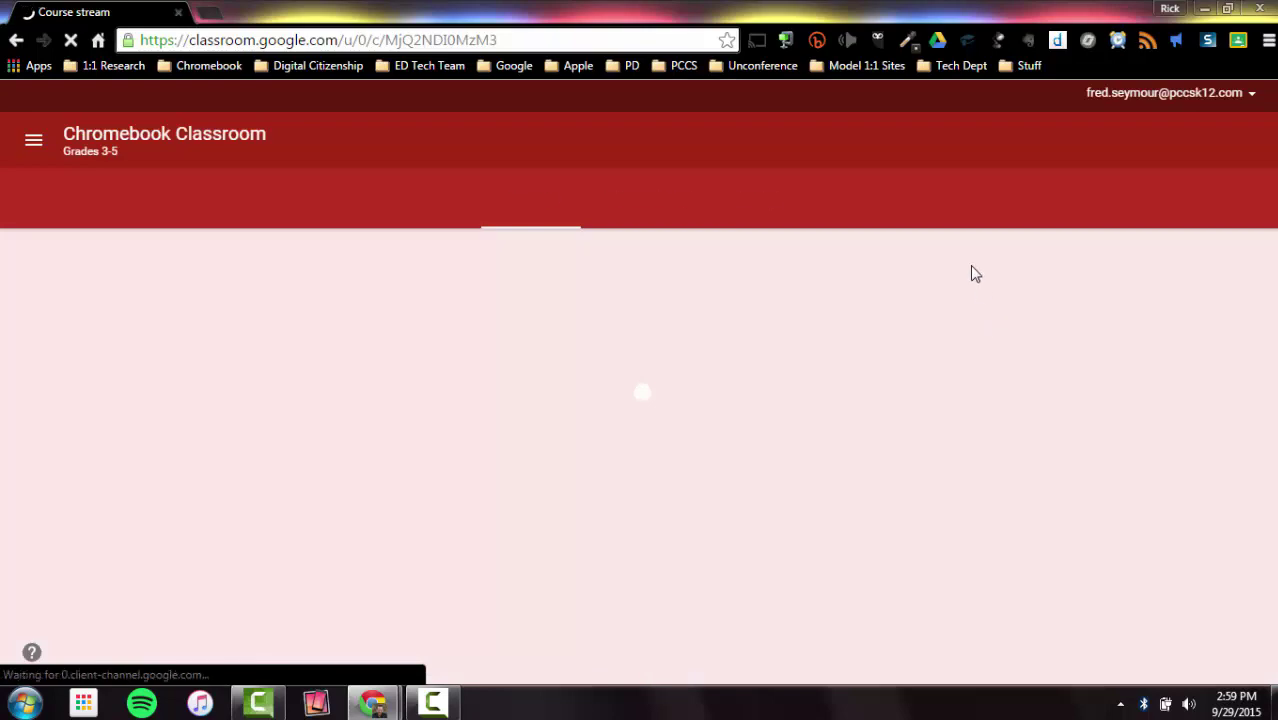
{"action": "scroll", "coordinate": [1003, 283], "scroll_direction": "up", "scroll_amount": 3}
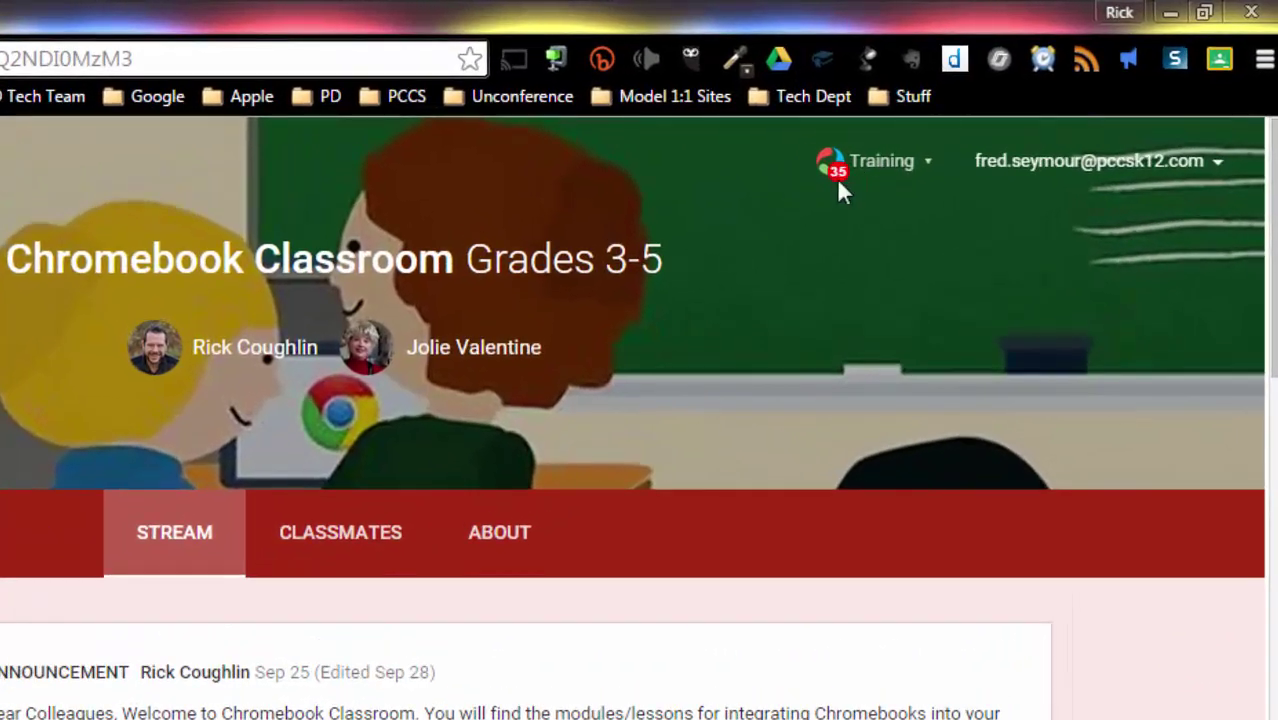
Step: Browse the Classroom for Students training tutorial list
{"action": "left_click", "coordinate": [887, 167]}
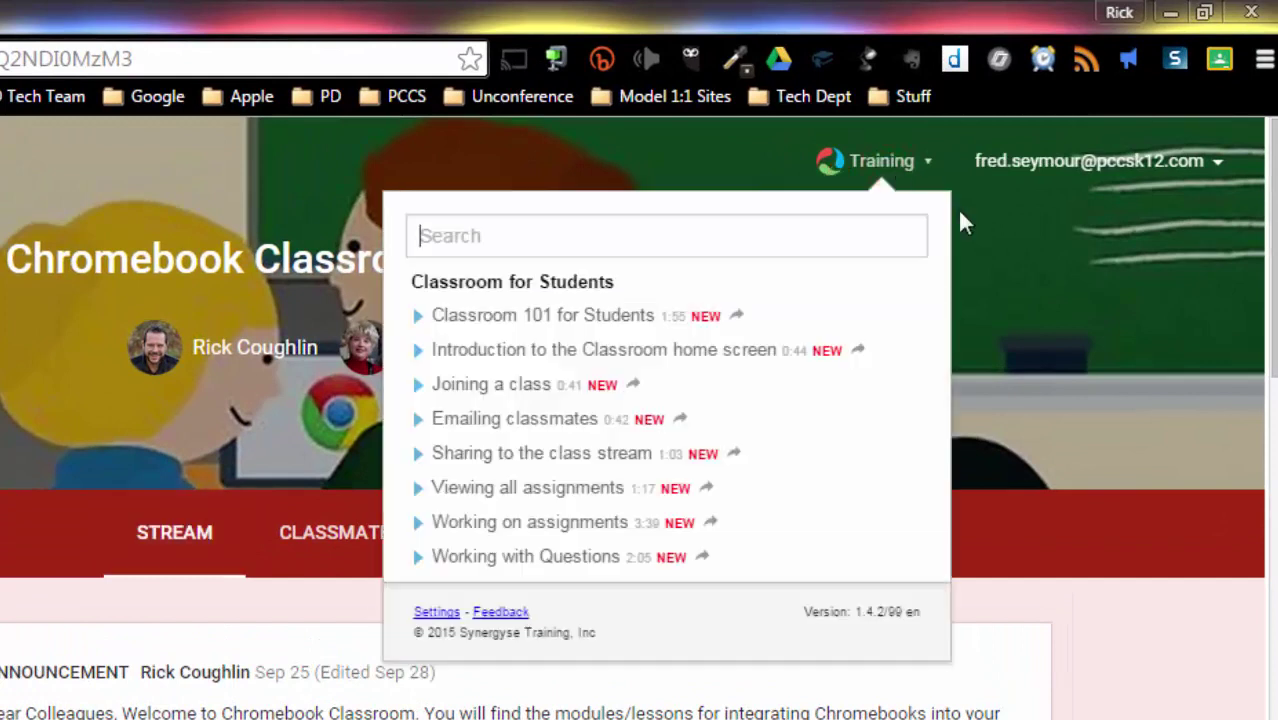
{"action": "scroll", "coordinate": [745, 345], "scroll_direction": "down", "scroll_amount": 2}
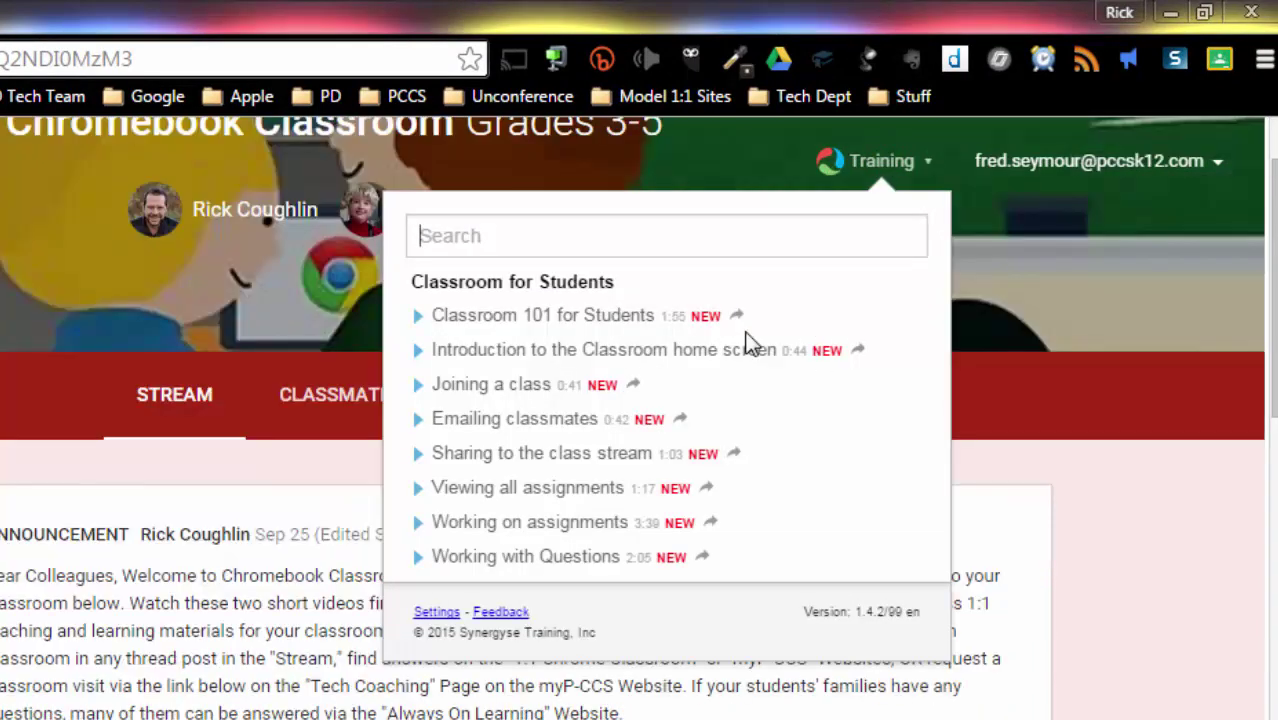
{"action": "scroll", "coordinate": [750, 352], "scroll_direction": "down", "scroll_amount": 2}
{"action": "scroll", "coordinate": [750, 352], "scroll_direction": "up", "scroll_amount": 4}
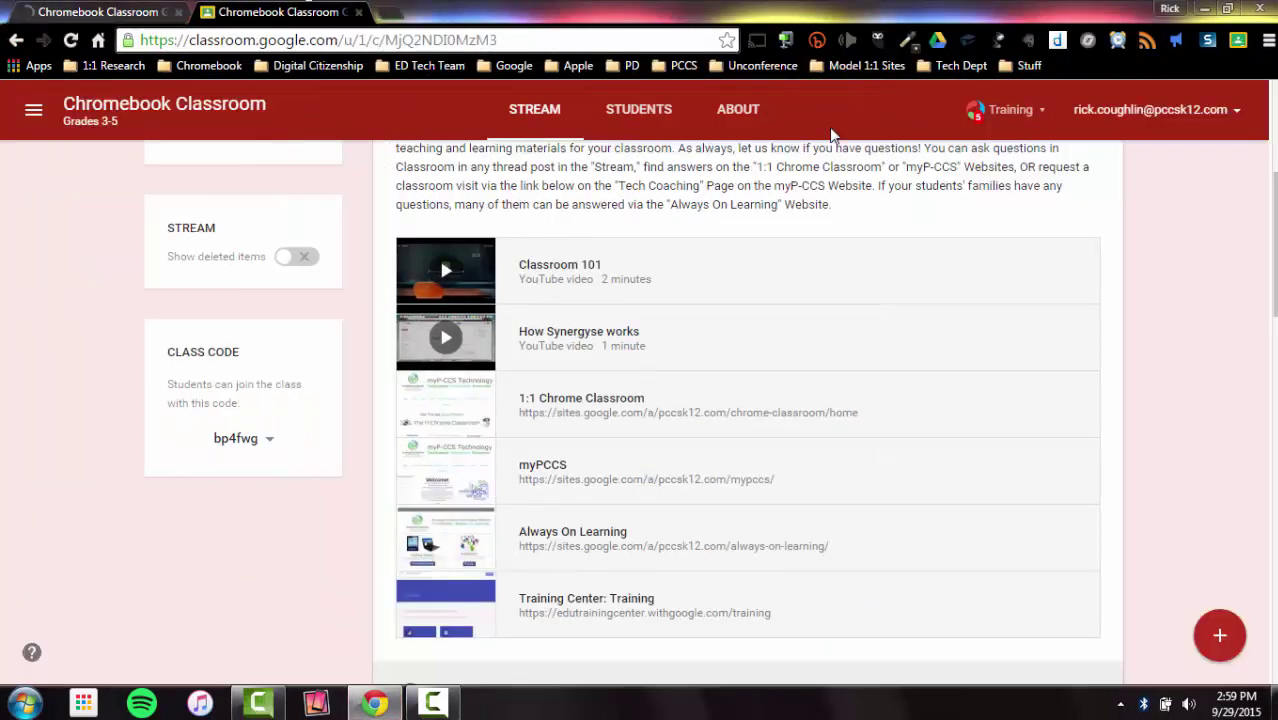
Step: Scroll through the Classroom for Teachers tutorial list in Training, then close it and return to the student's Stream
{"action": "left_click", "coordinate": [1022, 113]}
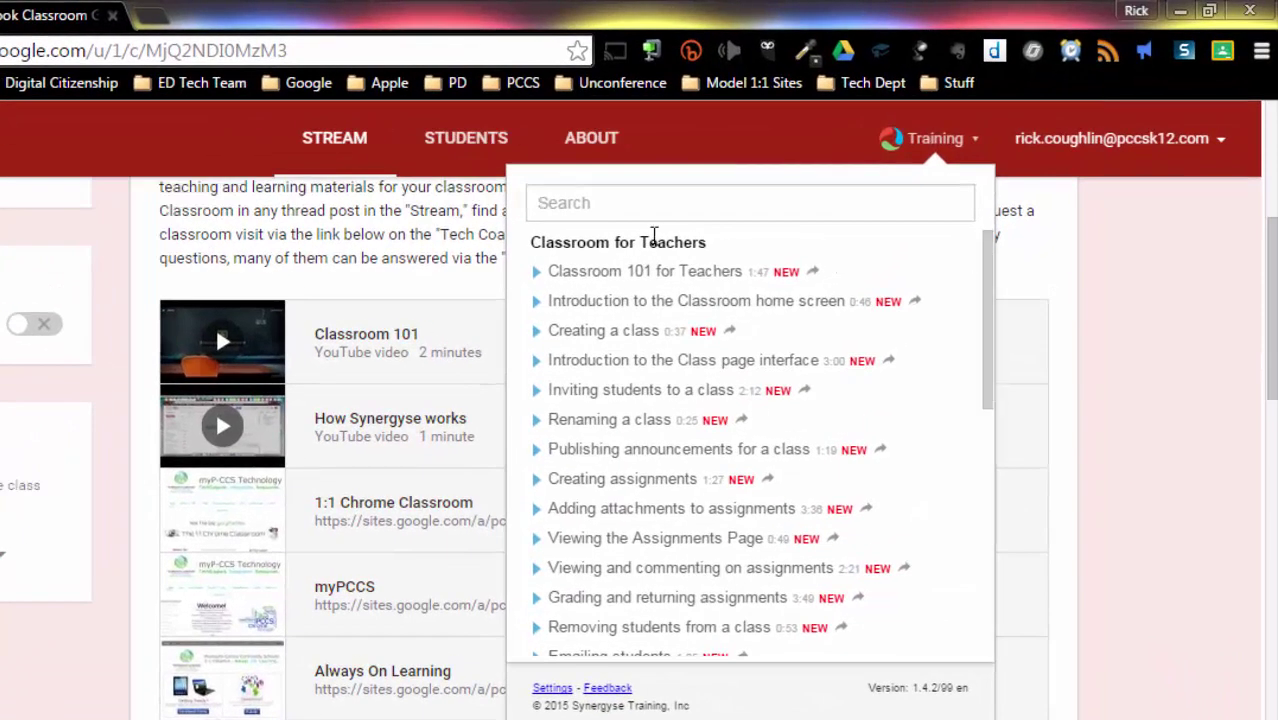
{"action": "left_click_drag", "start_coordinate": [986, 250], "coordinate": [948, 243]}
{"action": "left_click", "coordinate": [1166, 300]}
{"action": "scroll", "coordinate": [417, 262], "scroll_direction": "up", "scroll_amount": 3}
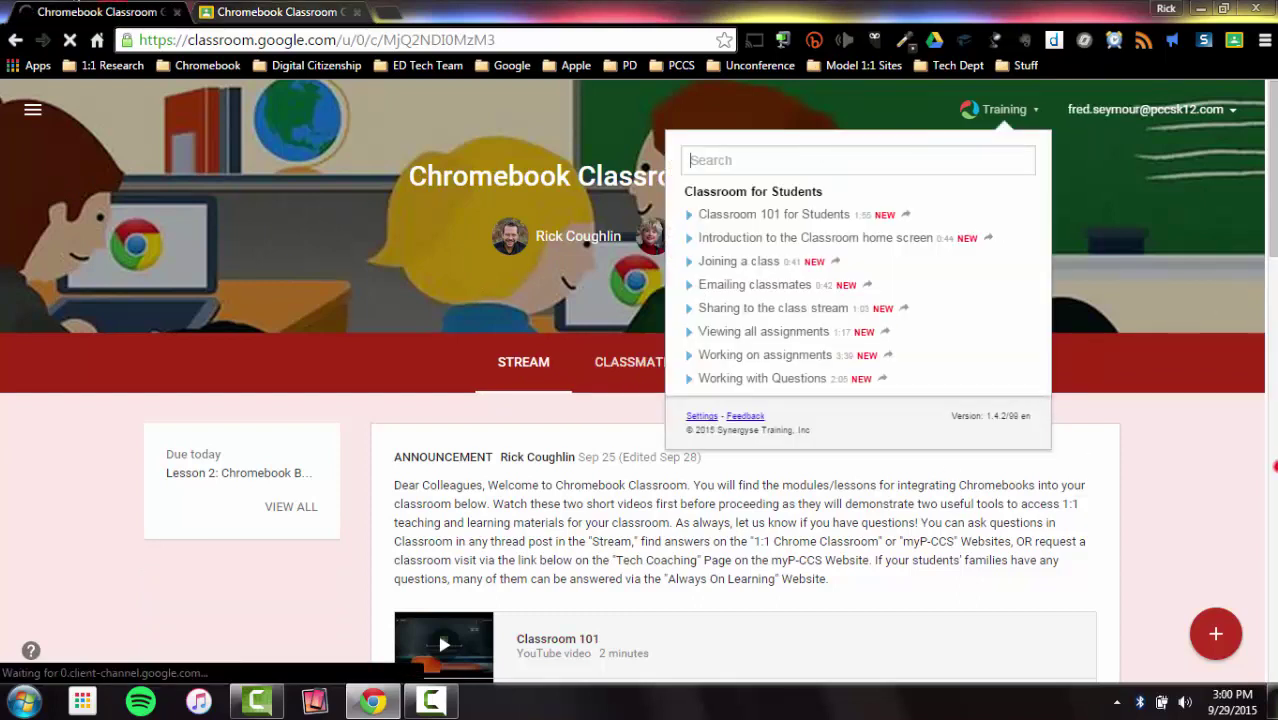
Step: Close the Synergyse Classroom for Students tutorial list and scroll down the Stream toward the comment box
{"action": "scroll", "coordinate": [1229, 394], "scroll_direction": "down", "scroll_amount": 5}
{"action": "scroll", "coordinate": [1229, 390], "scroll_direction": "up", "scroll_amount": 5}
{"action": "left_click", "coordinate": [1032, 109]}
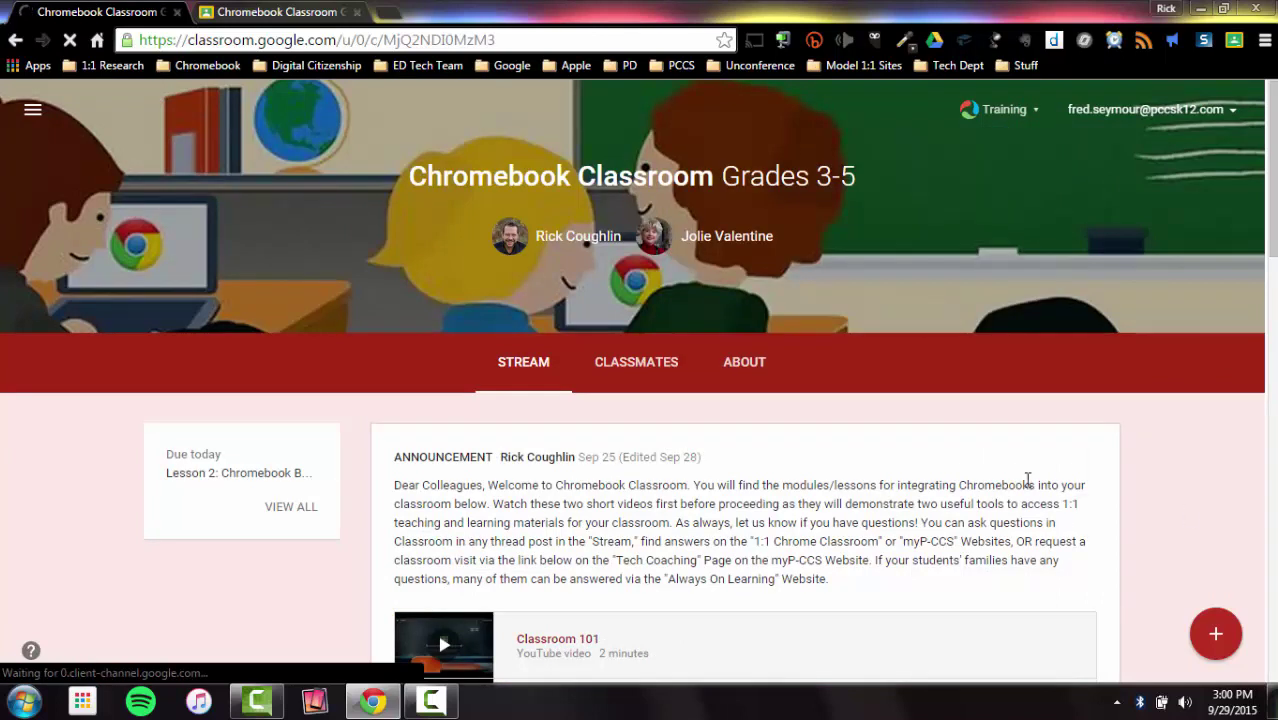
{"action": "scroll", "coordinate": [1027, 480], "scroll_direction": "down", "scroll_amount": 4}
{"action": "scroll", "coordinate": [709, 300], "scroll_direction": "down", "scroll_amount": 3}
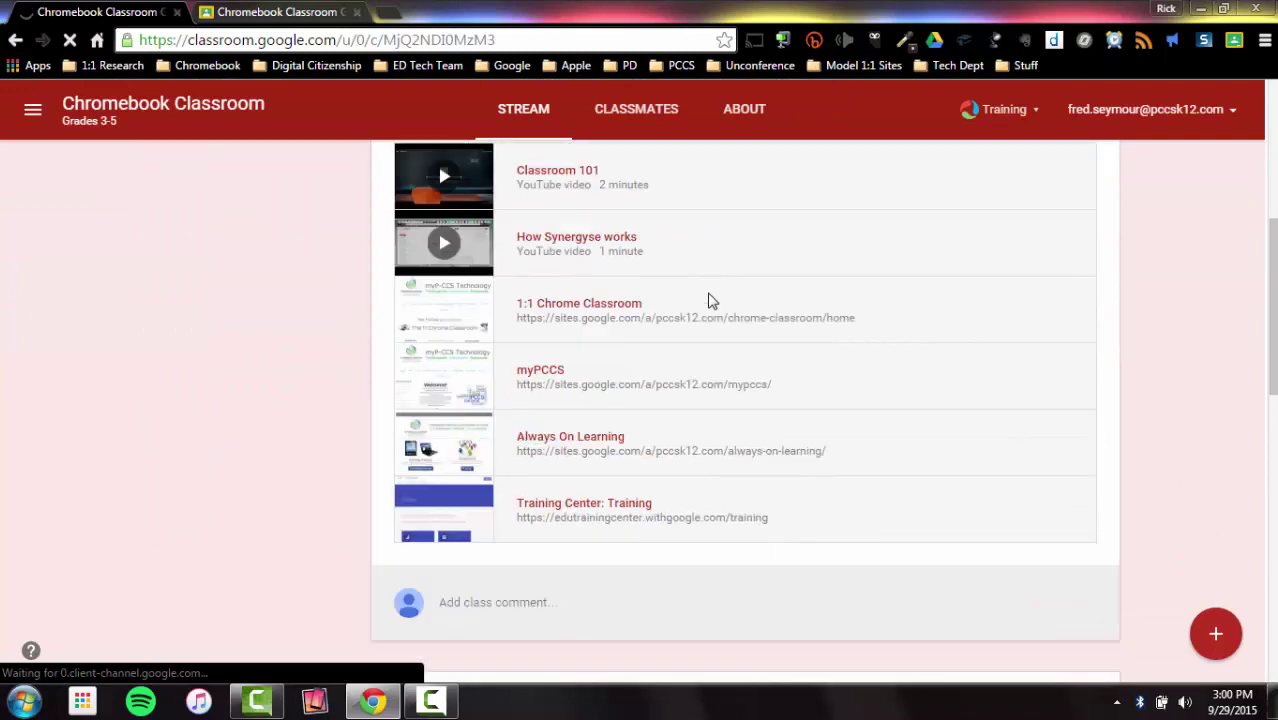
{"action": "scroll", "coordinate": [620, 370], "scroll_direction": "up", "scroll_amount": 4}
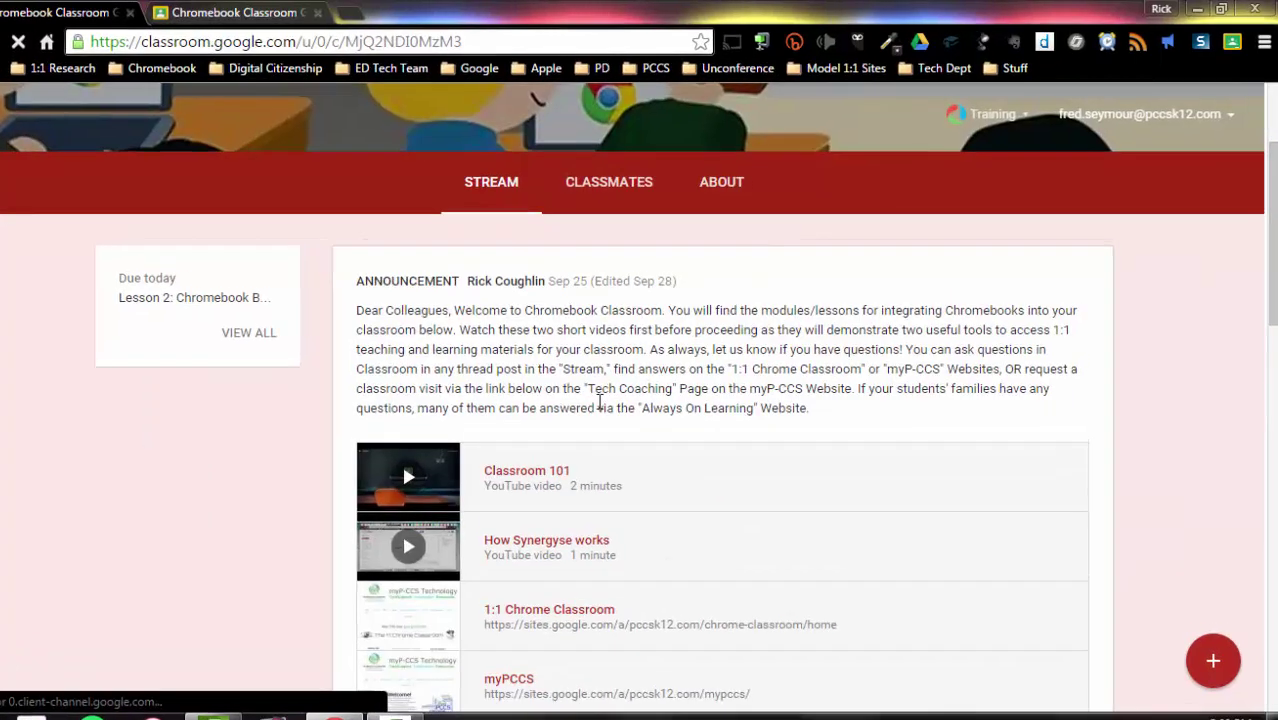
{"action": "scroll", "coordinate": [600, 400], "scroll_direction": "down", "scroll_amount": 5}
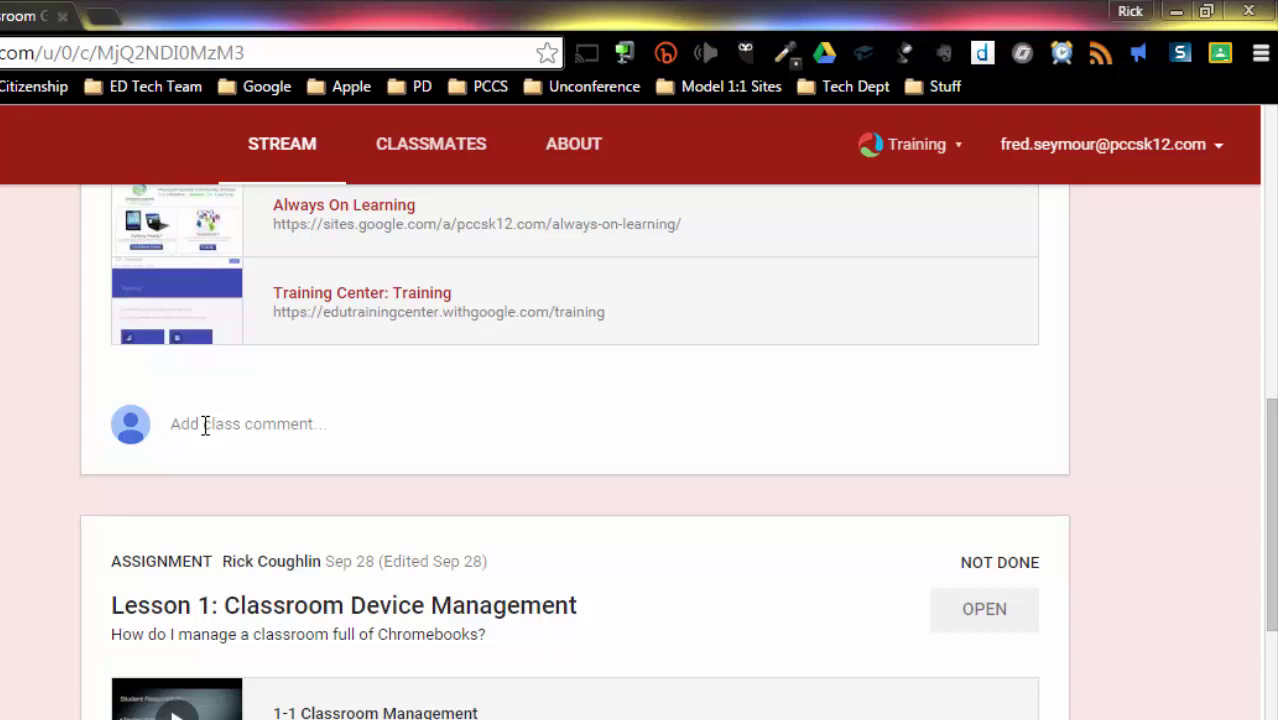
Step: Expand 'Add class comment' under the welcome announcement to reveal CANCEL and POST
{"action": "left_click", "coordinate": [343, 430]}
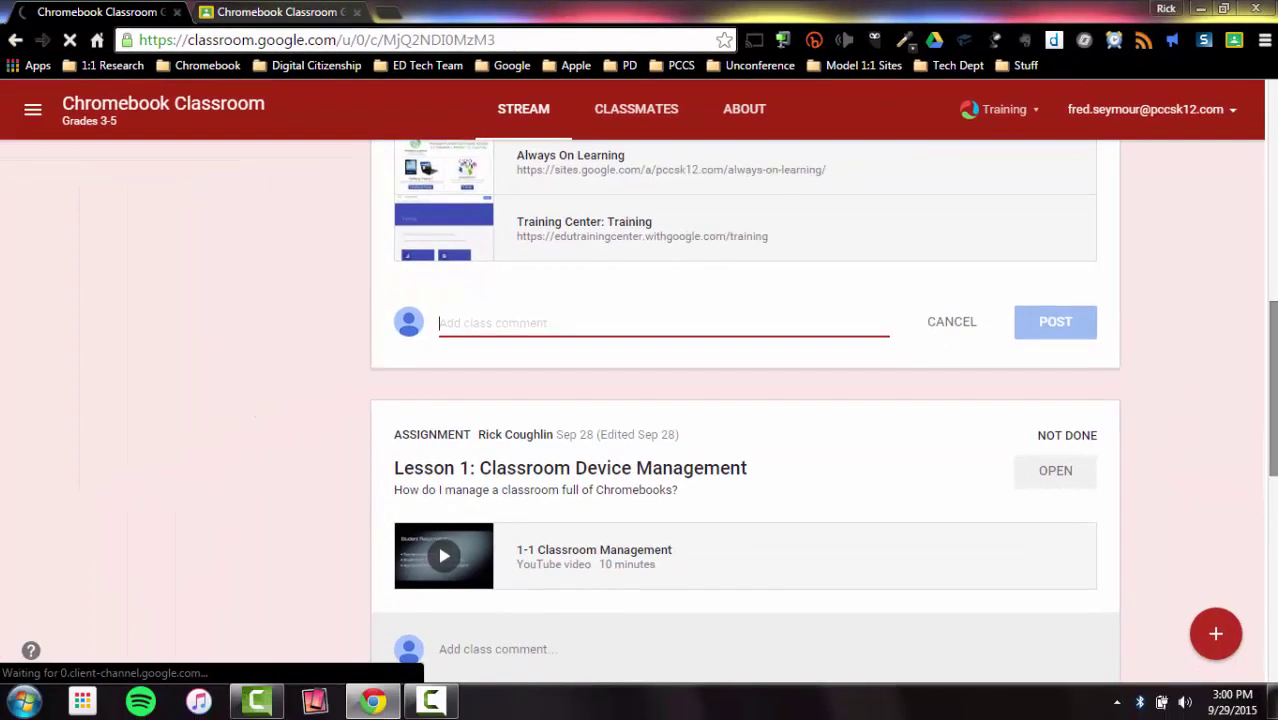
{"action": "scroll", "coordinate": [1273, 358], "scroll_direction": "up", "scroll_amount": 1}
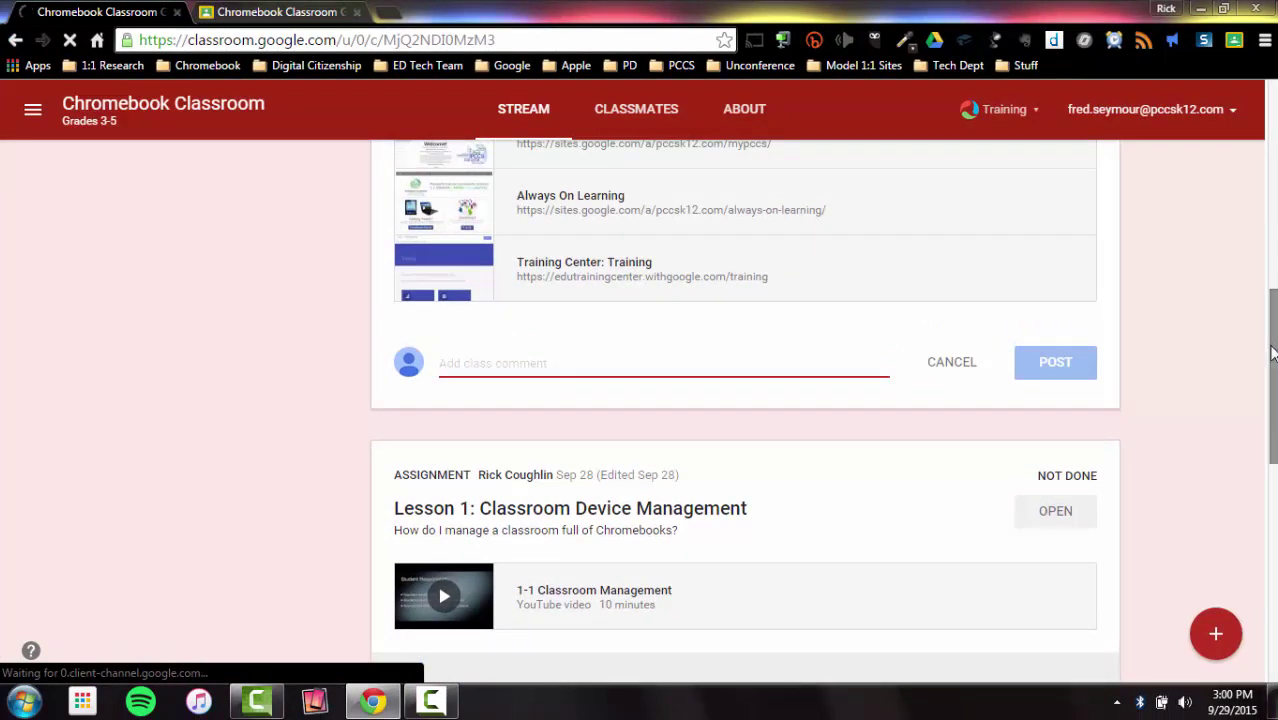
{"action": "scroll", "coordinate": [1273, 352], "scroll_direction": "up", "scroll_amount": 6}
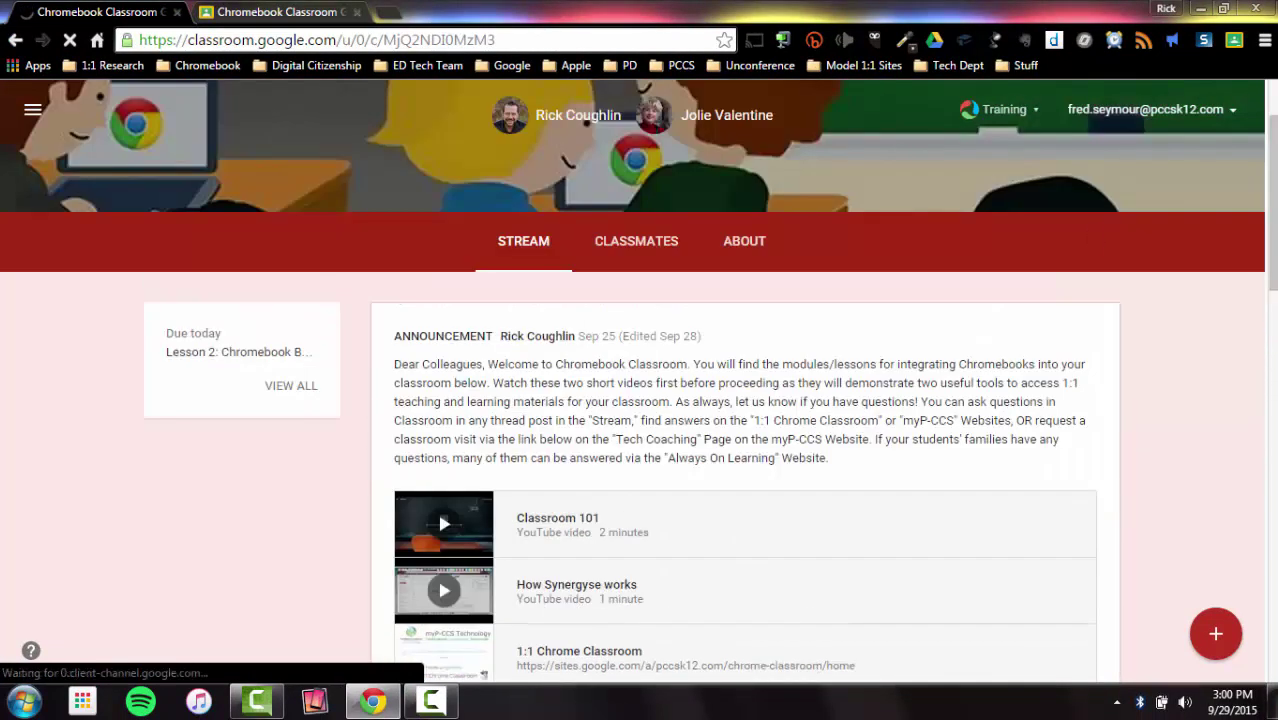